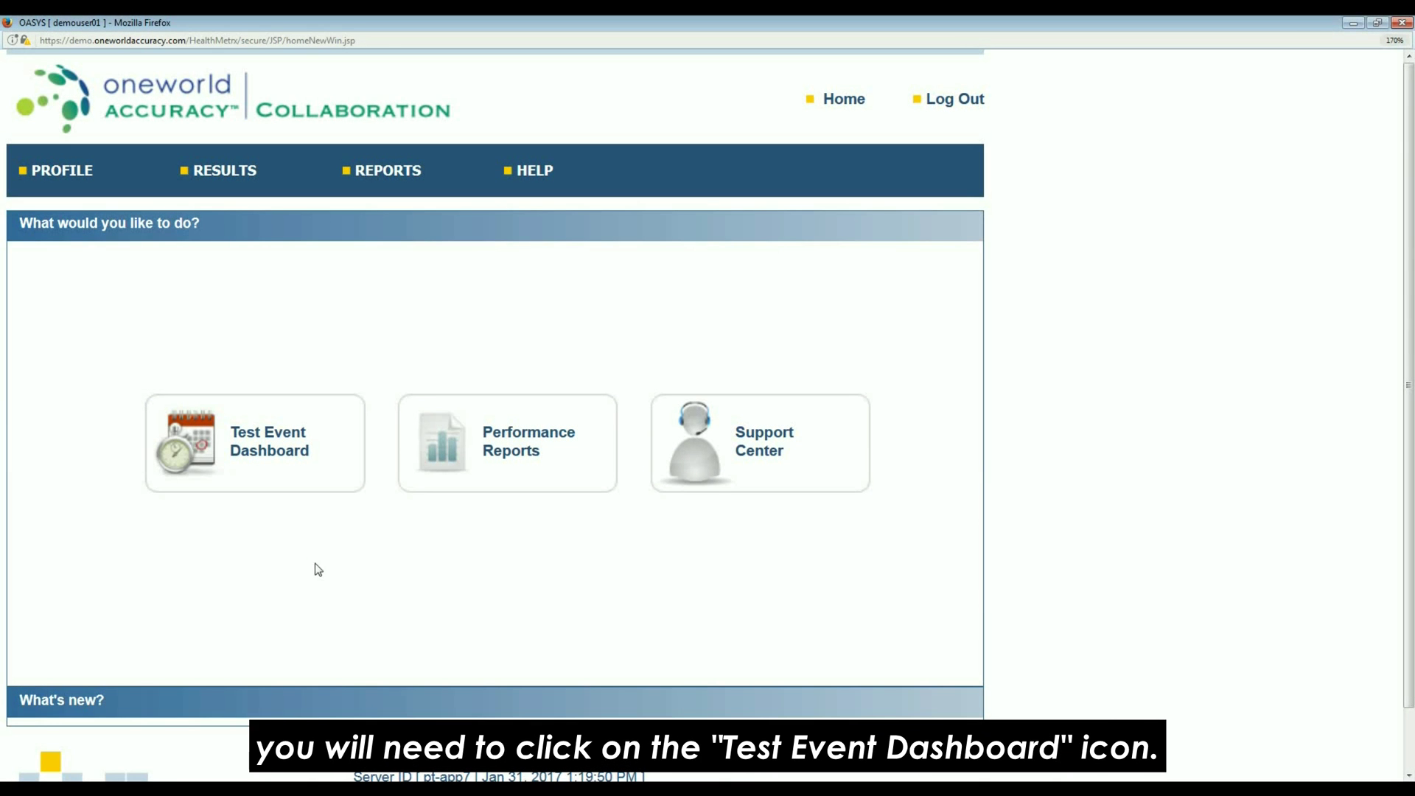
Open the Test Event Dashboard and start results submission for 128333 HIVC435 HIV Serology
click(272, 457)
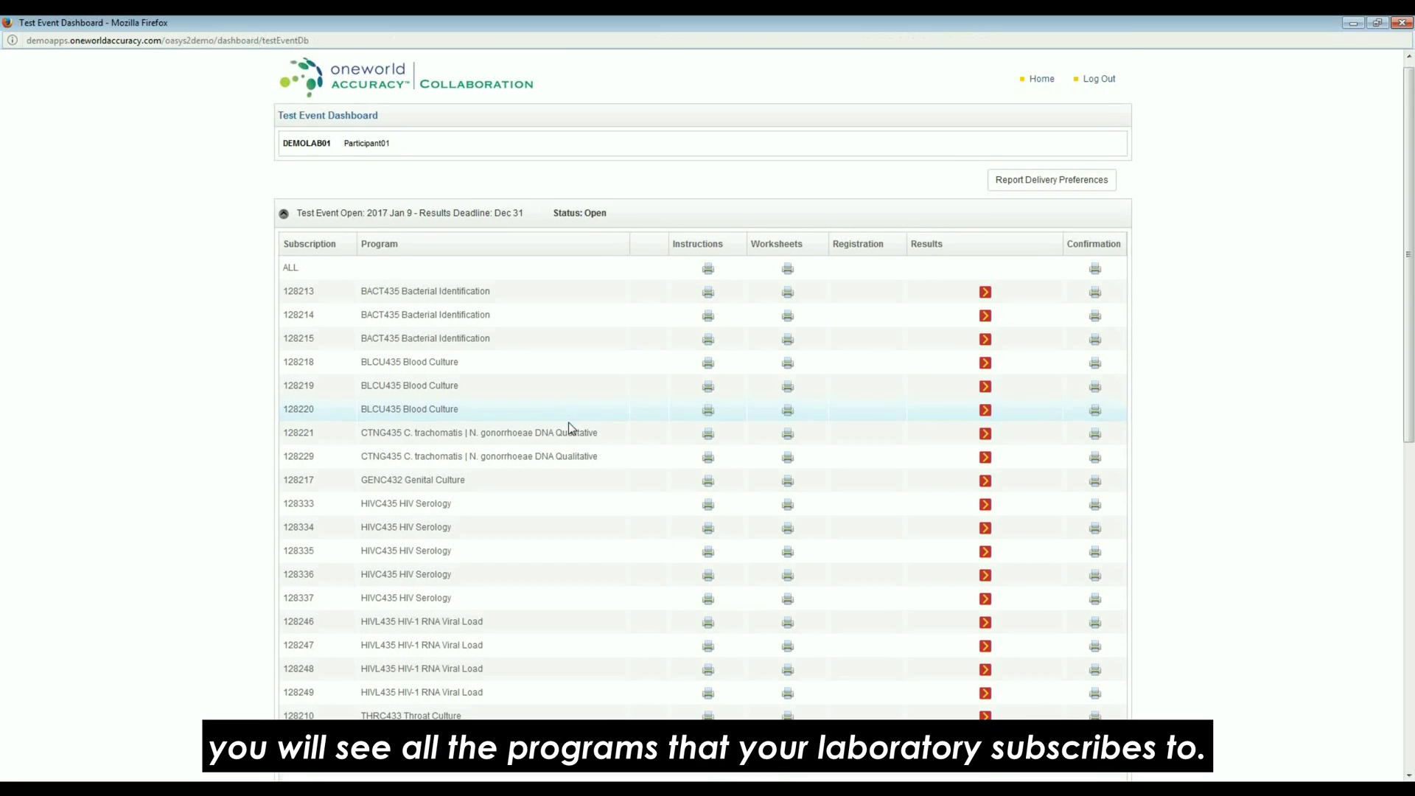
scroll(567, 426, down, 2)
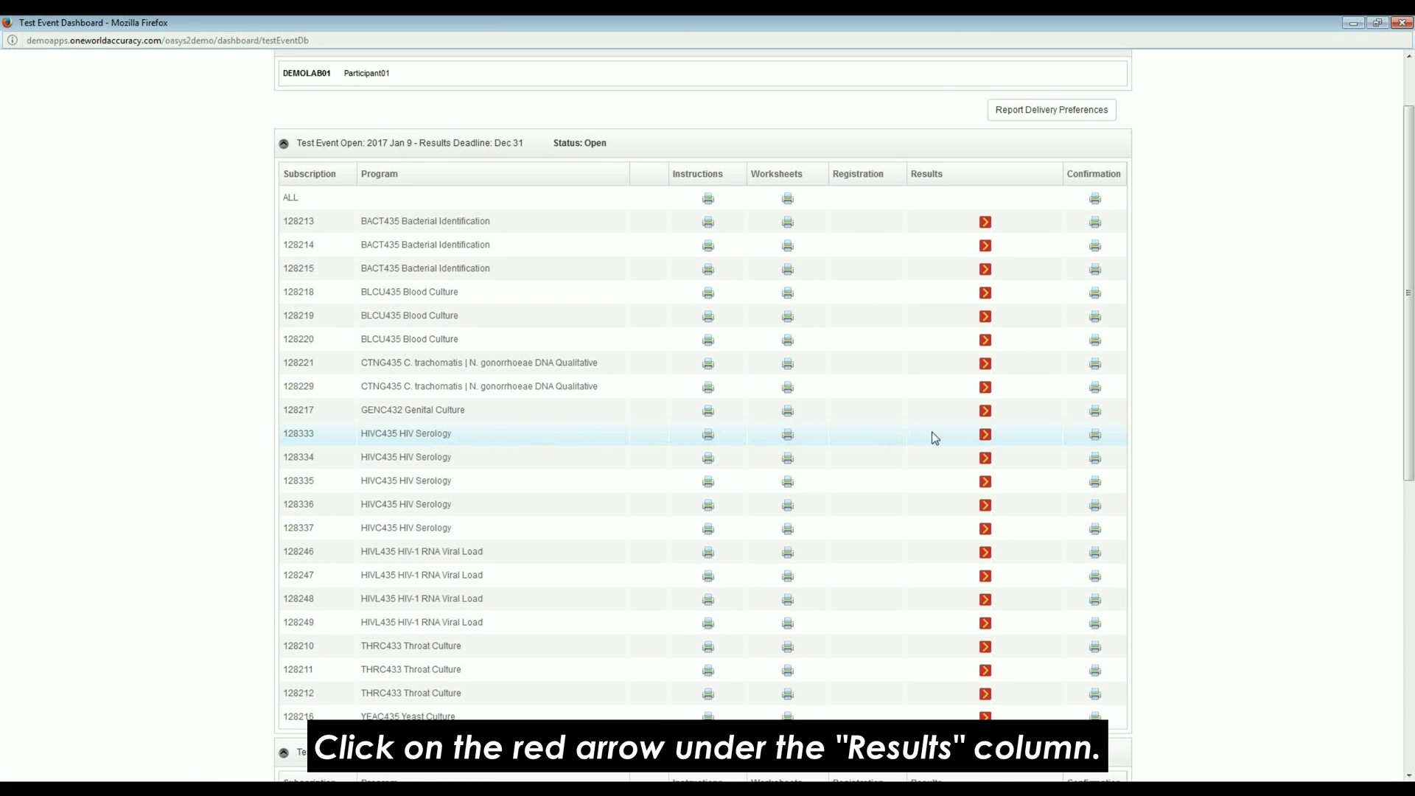
click(986, 437)
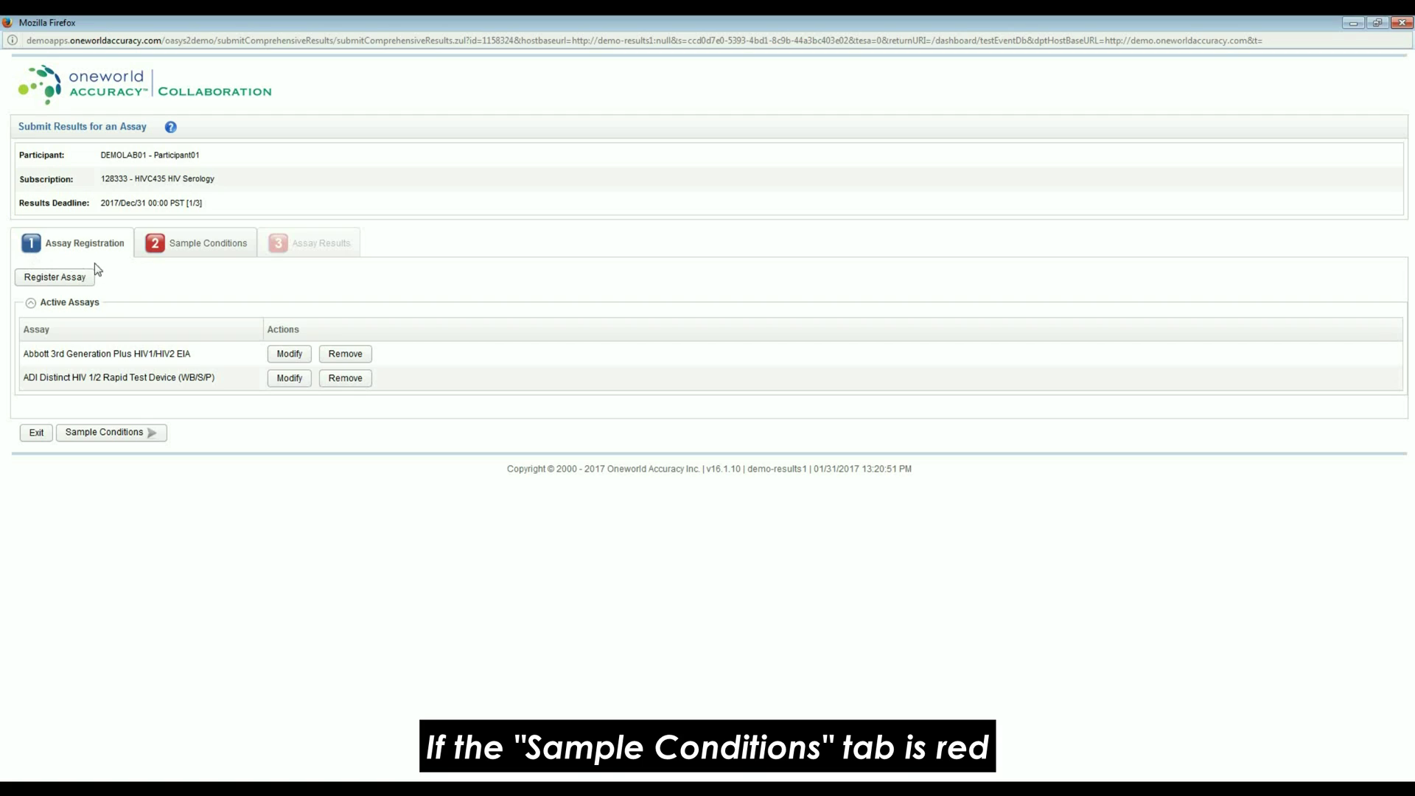
Move to the Sample Conditions step of the HIV Serology submission
click(175, 245)
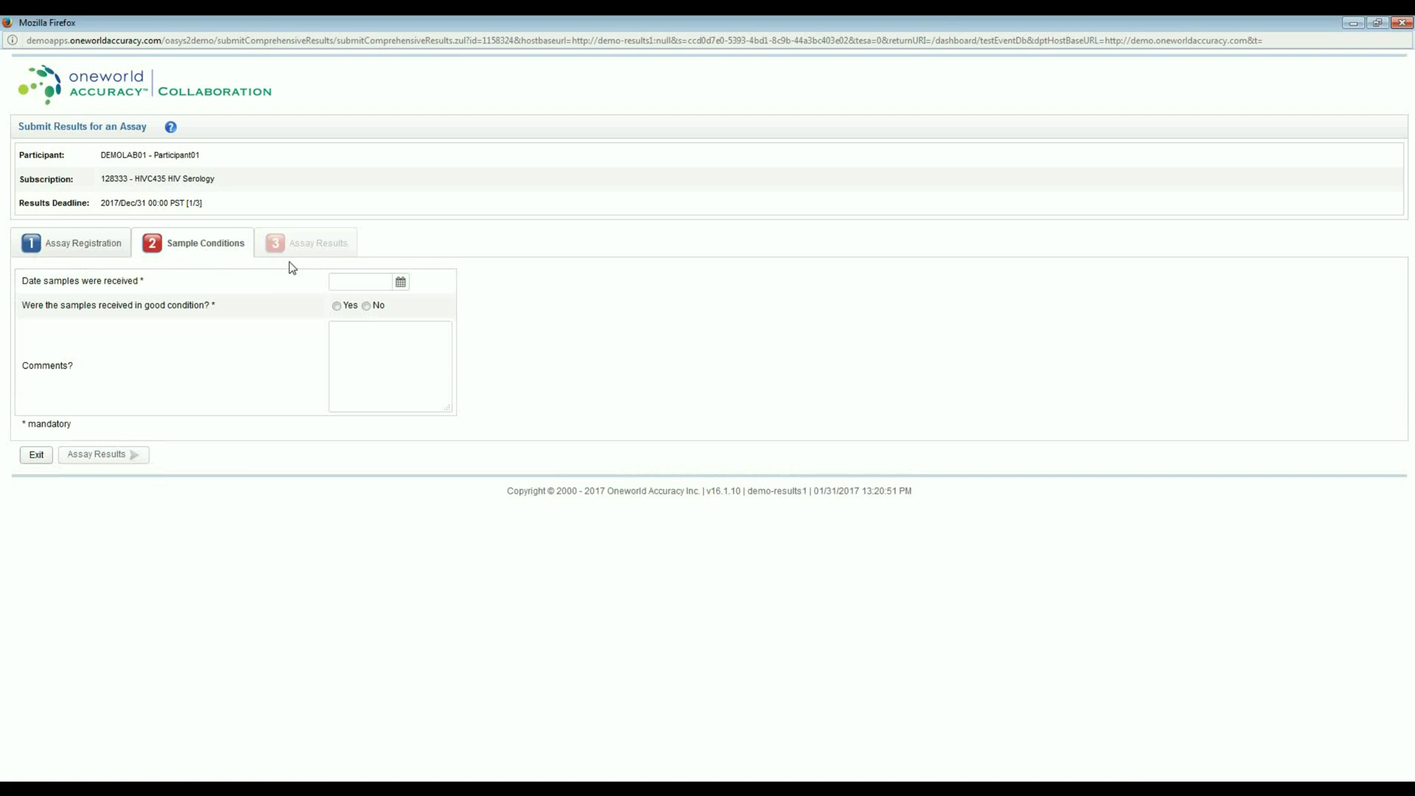
Record samples as received Jan 24, 2017 in good condition, then go to Assay Results
click(400, 284)
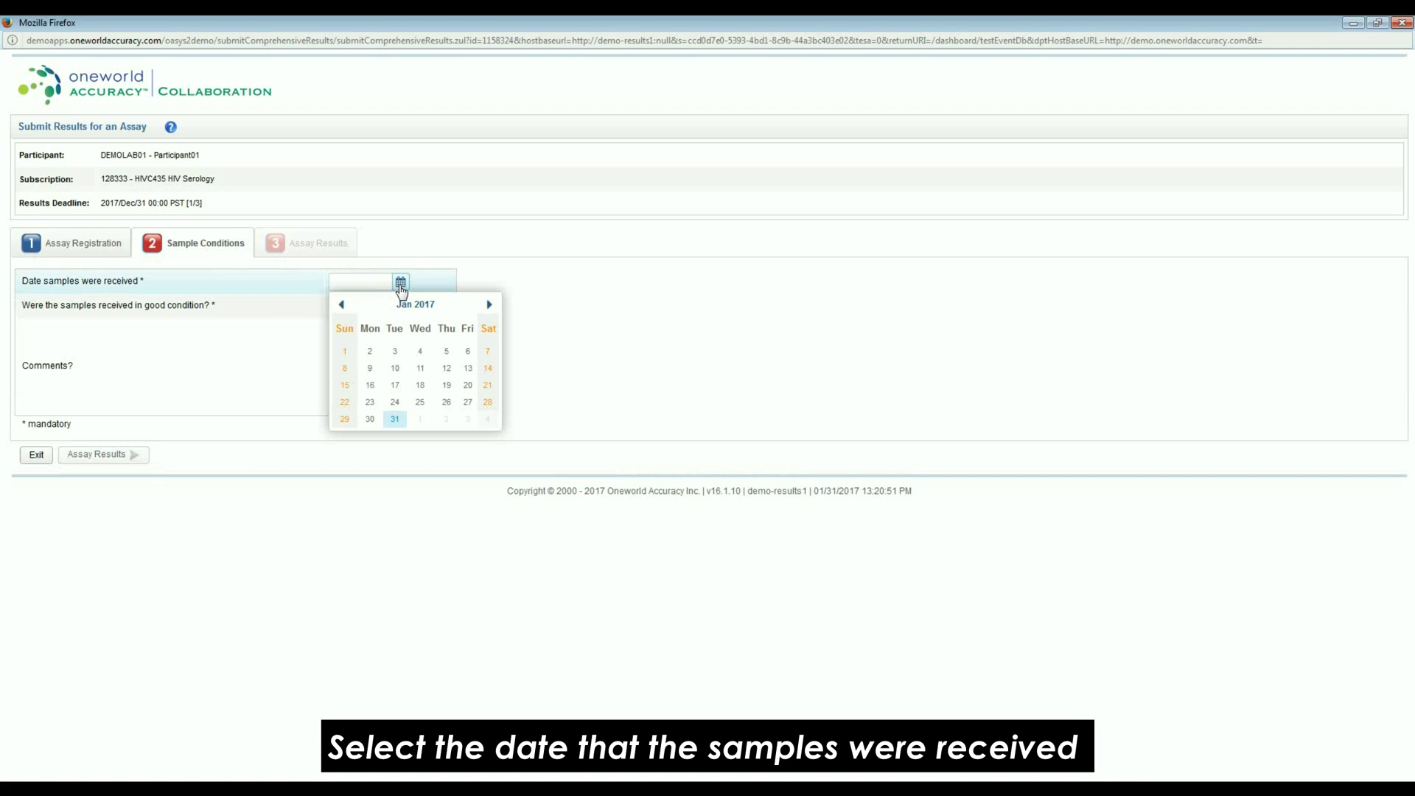
click(396, 403)
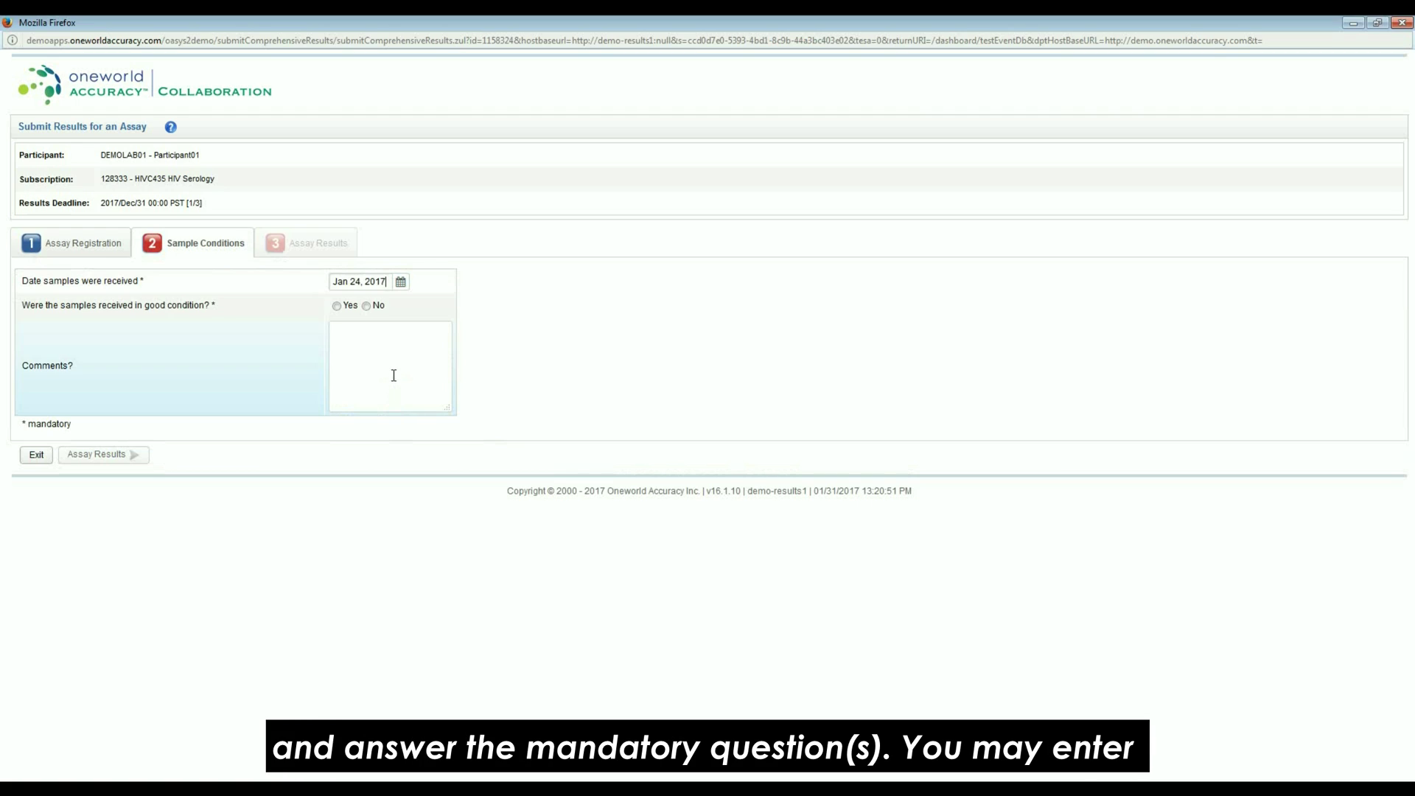
click(336, 305)
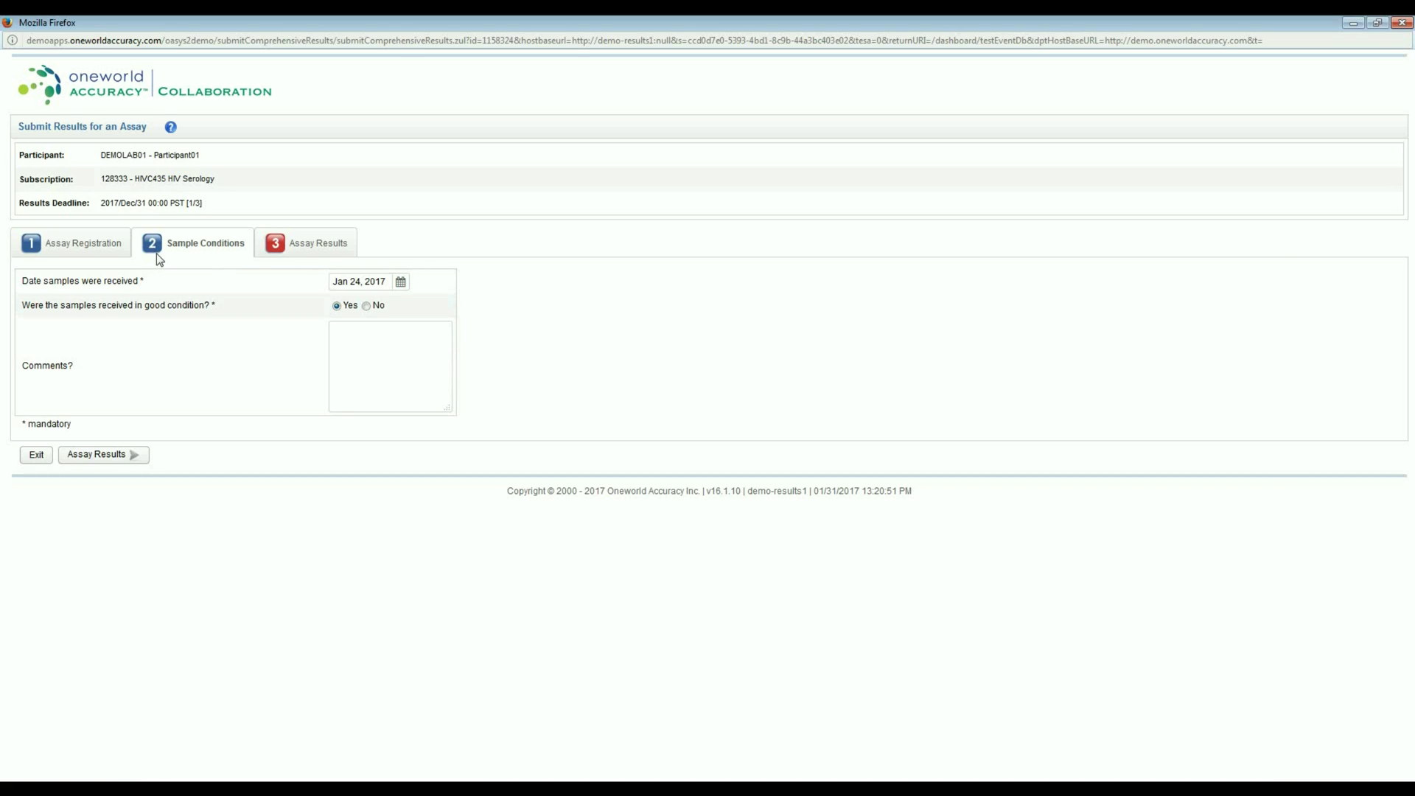
click(295, 247)
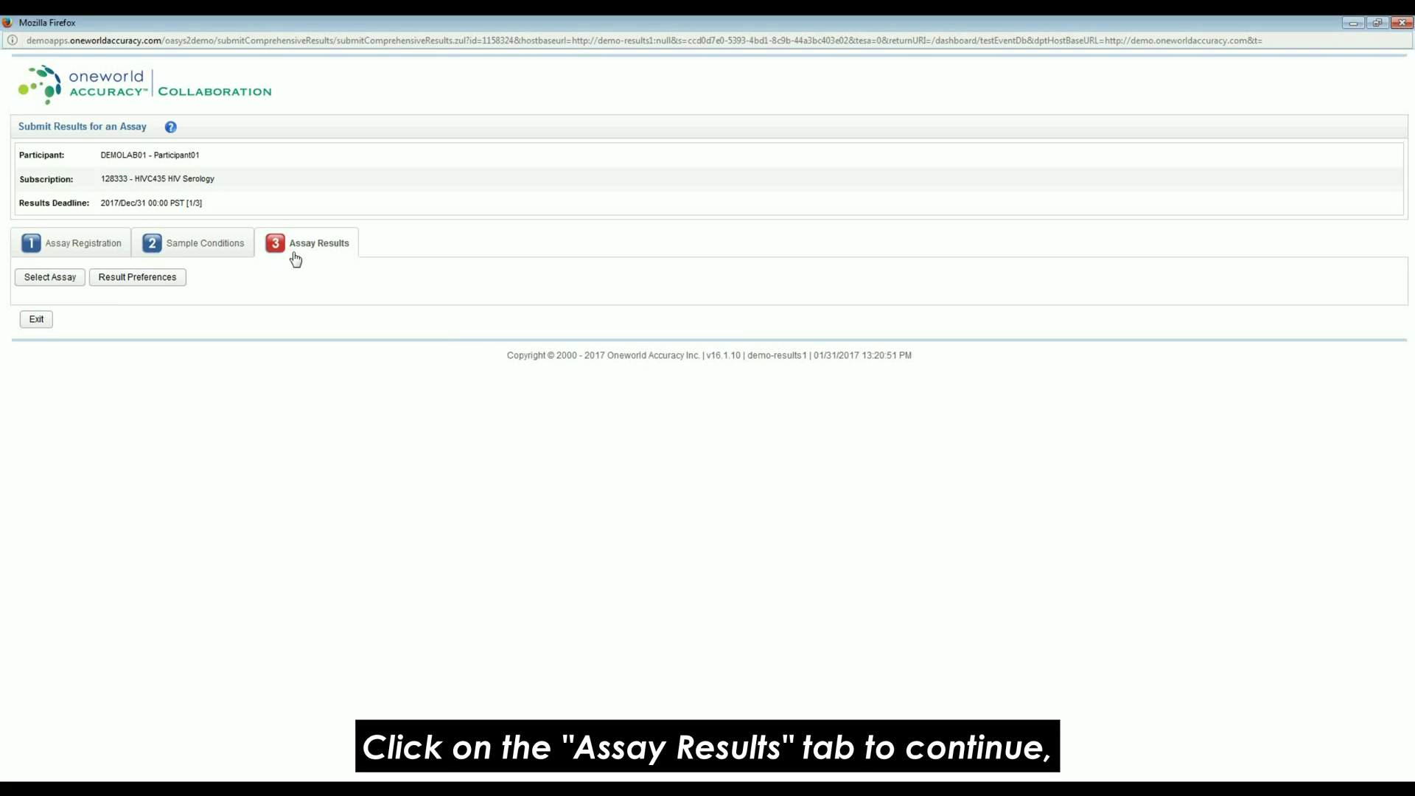
Select and create the Abbott 3rd Generation Plus HIV1/HIV2 EIA assay for results entry
click(41, 280)
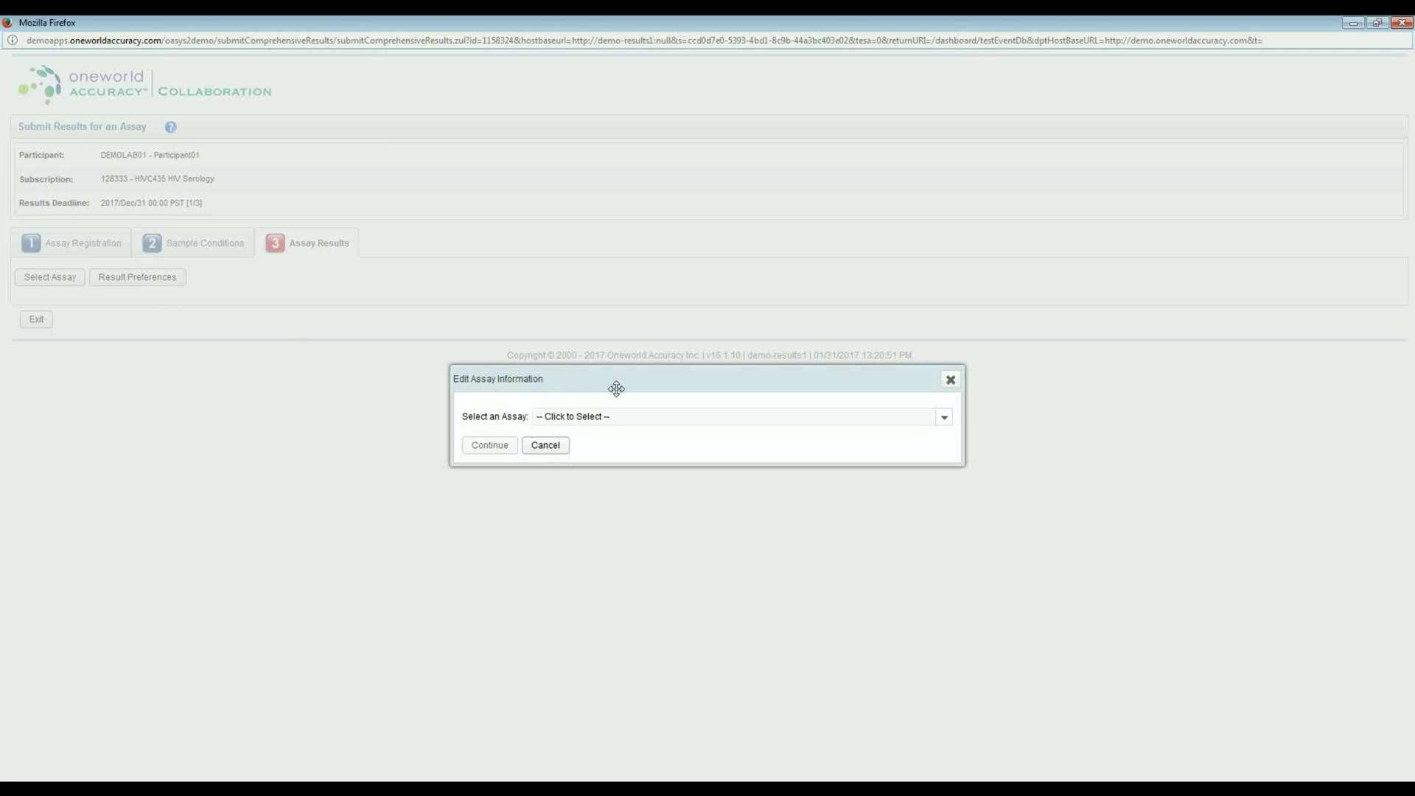
click(944, 419)
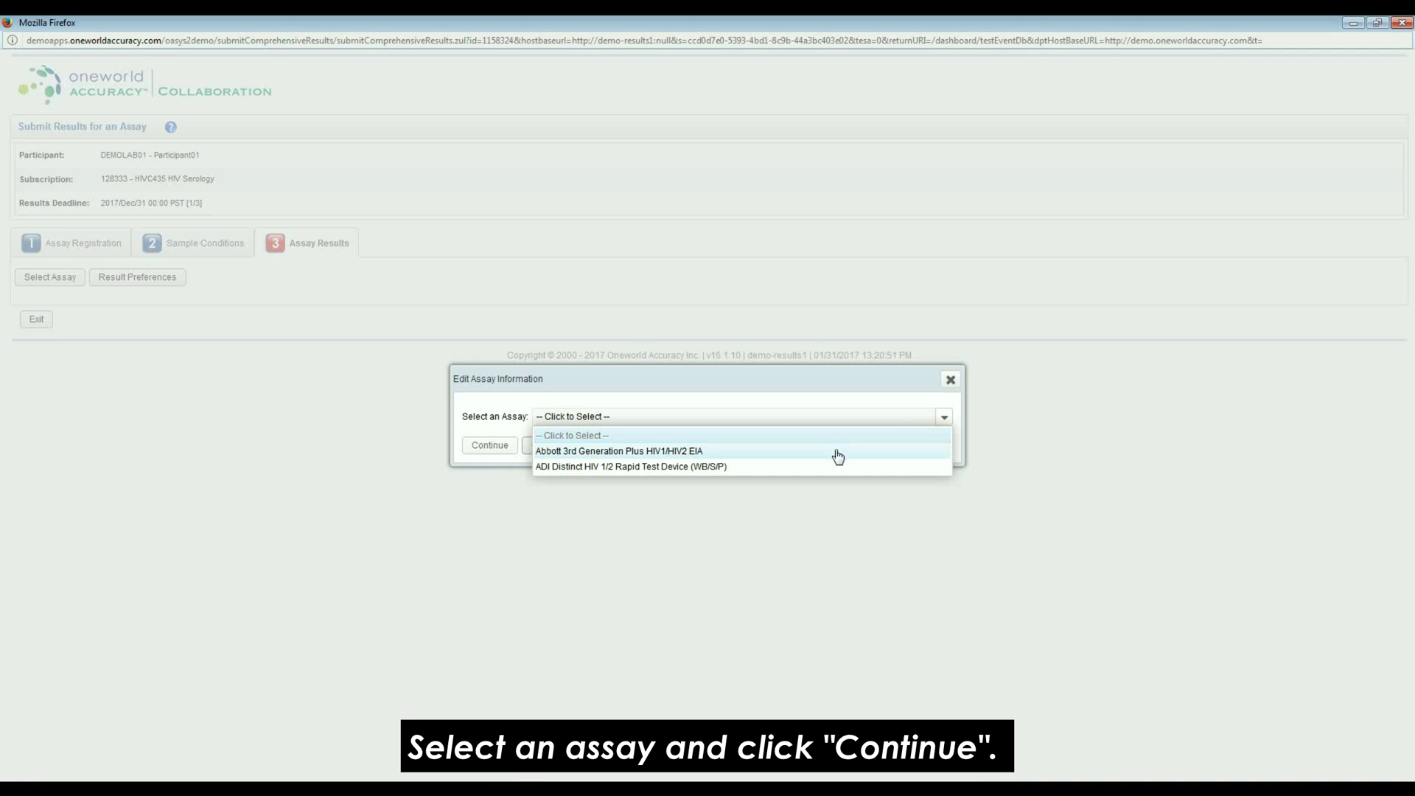
click(838, 451)
click(484, 449)
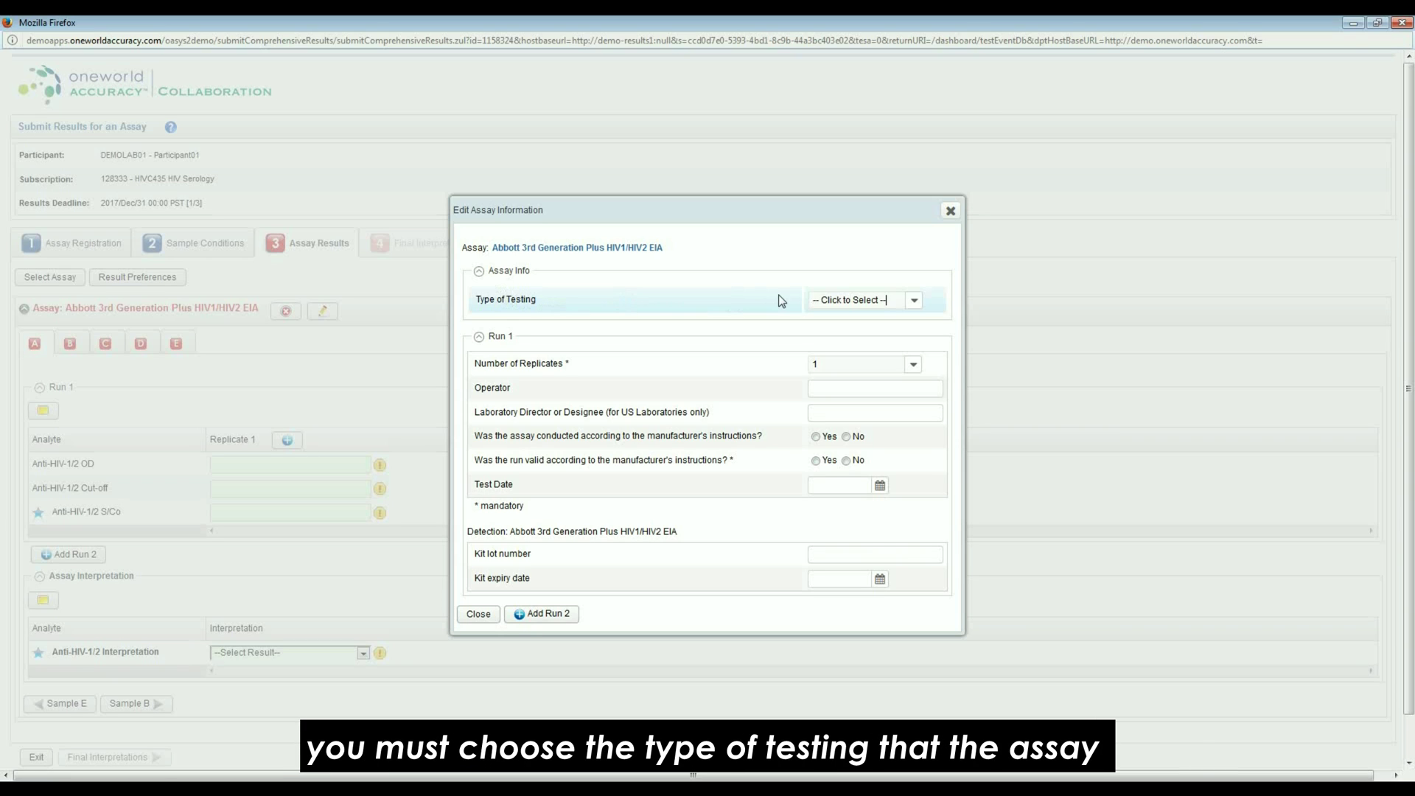
Set the Abbott assay to Screening with a single run, marked valid, removing the extra Run 2
click(914, 301)
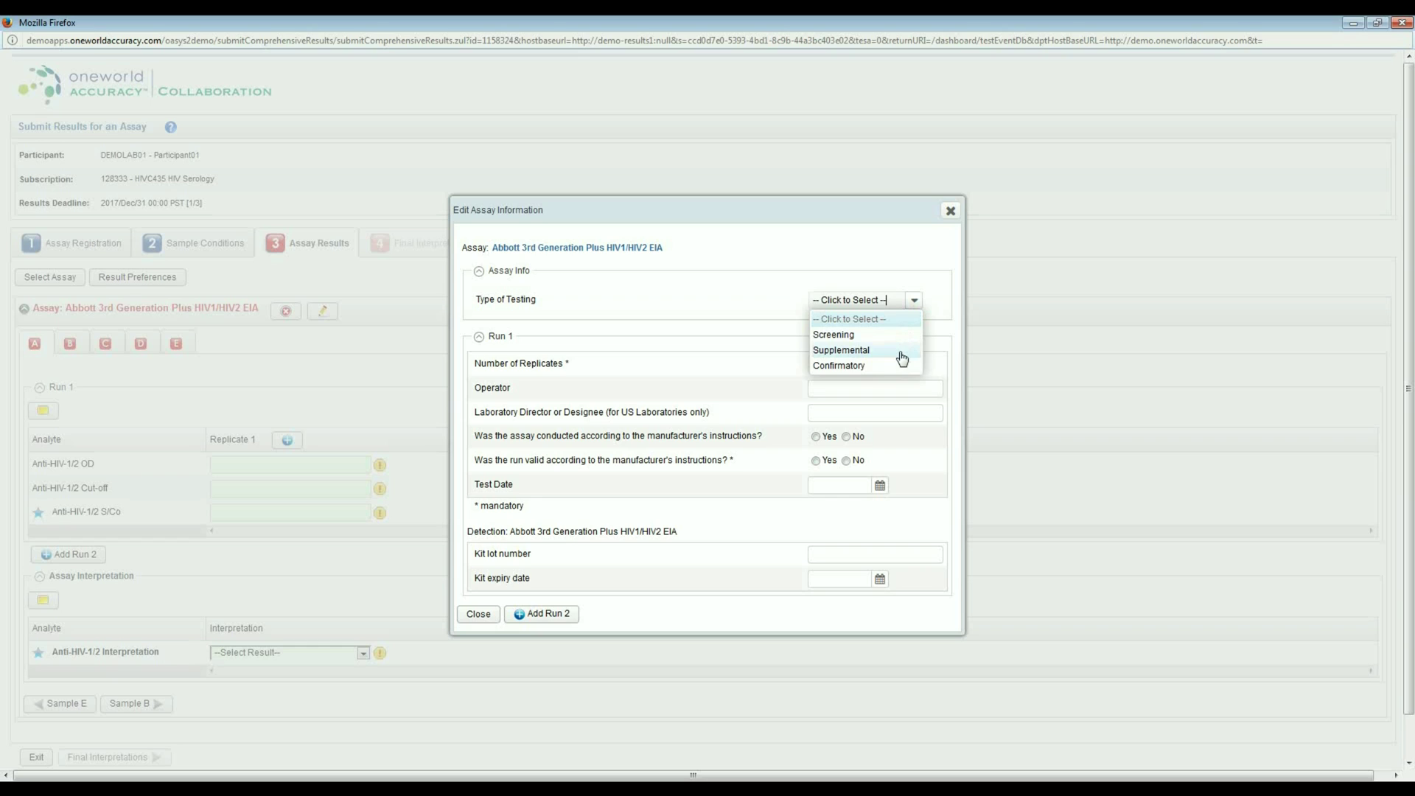
click(894, 337)
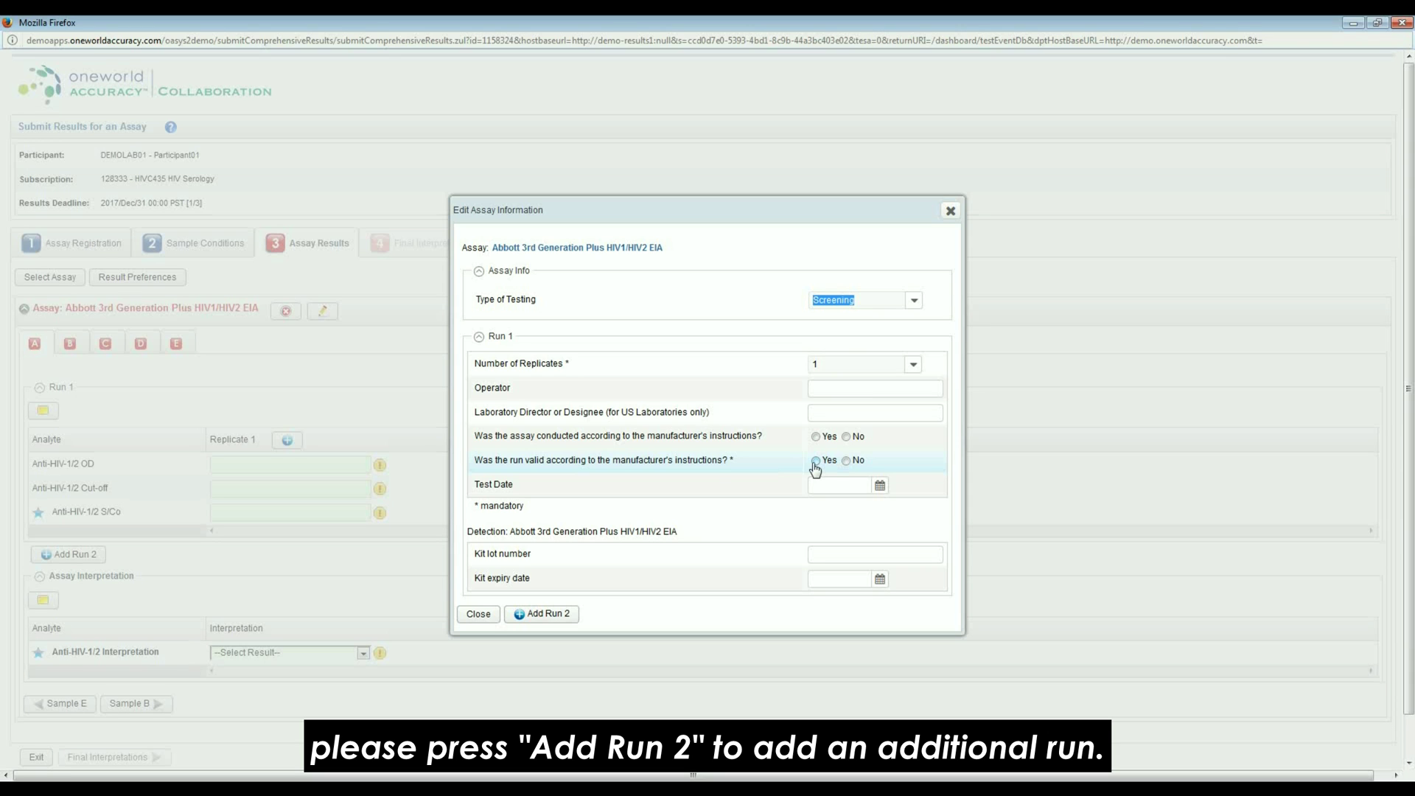
click(527, 616)
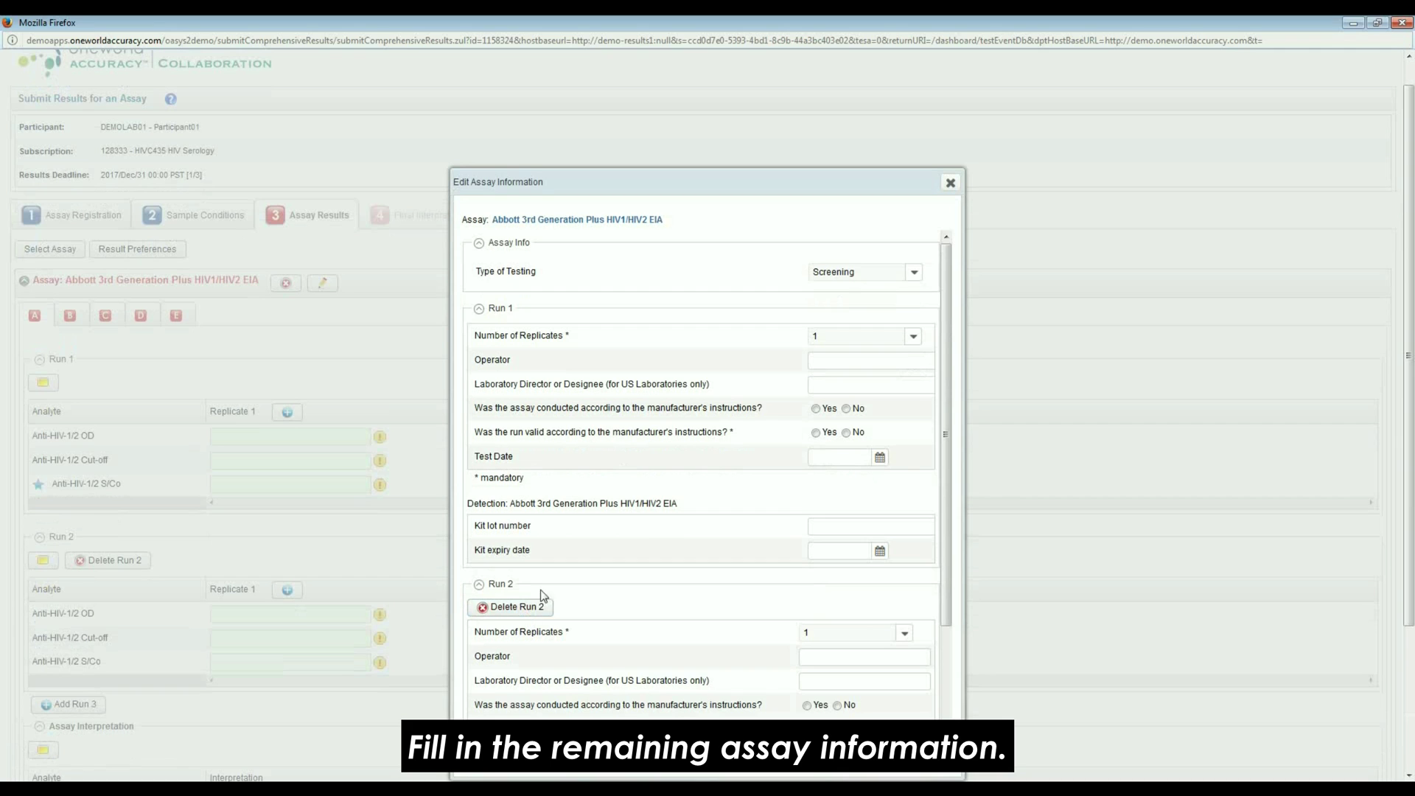
scroll(536, 602, down, 3)
click(495, 483)
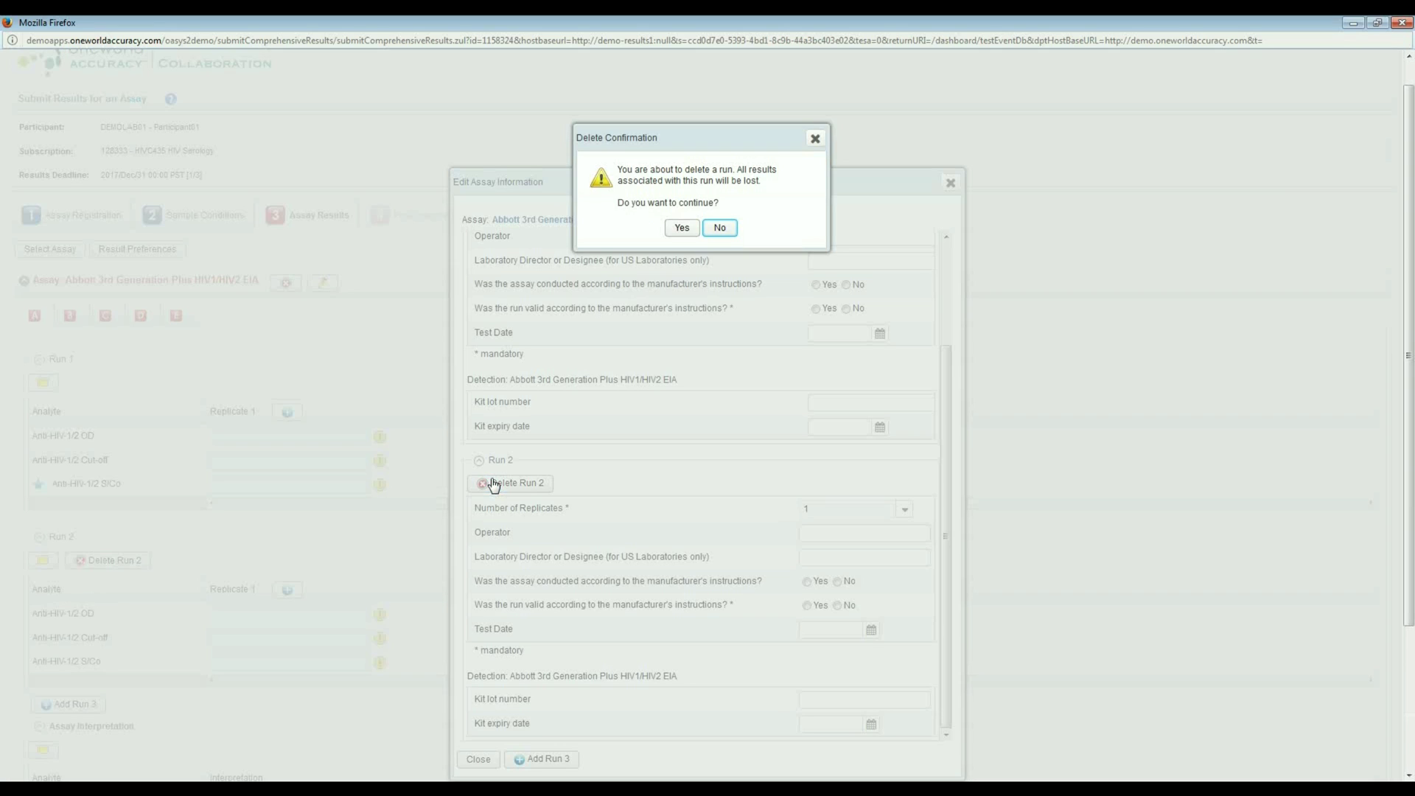
click(681, 228)
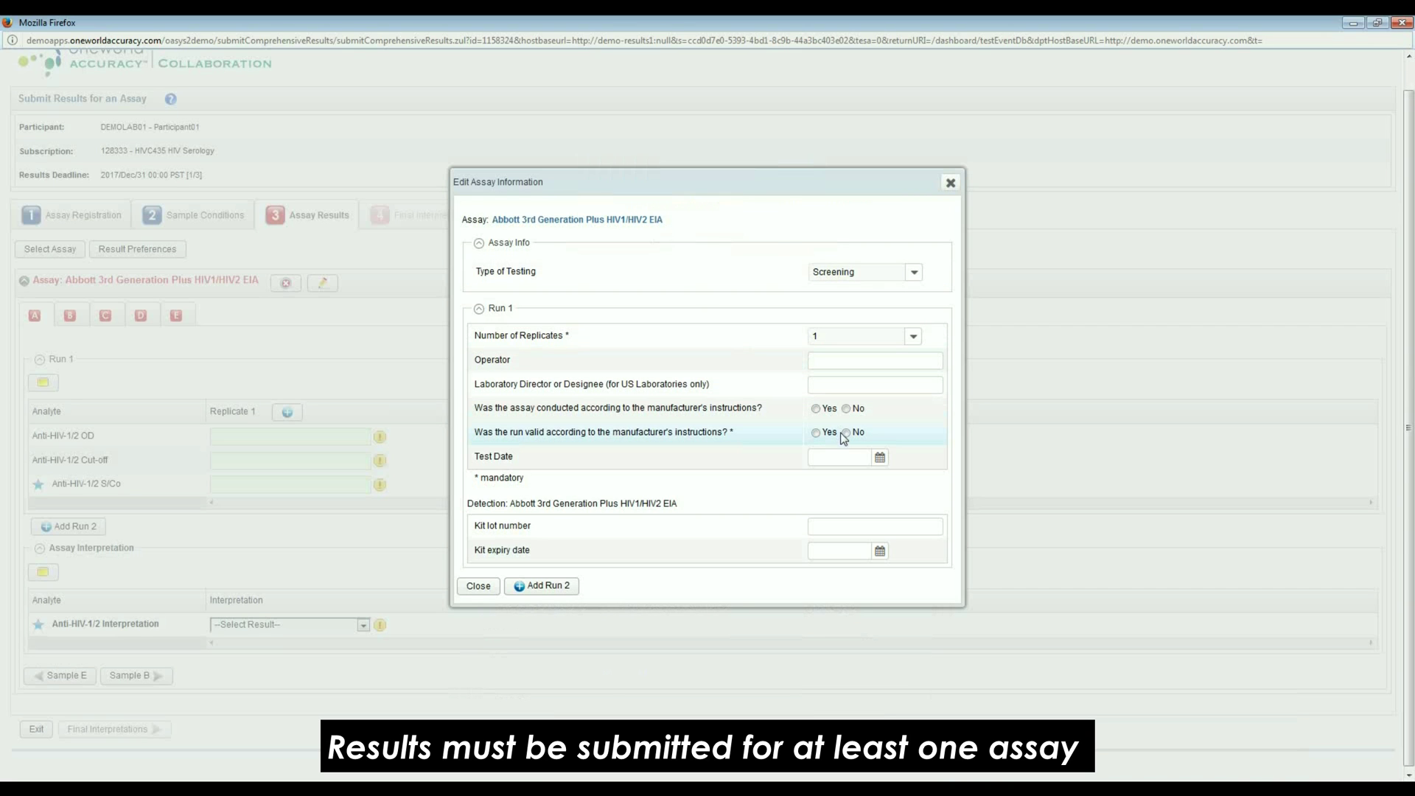
click(817, 434)
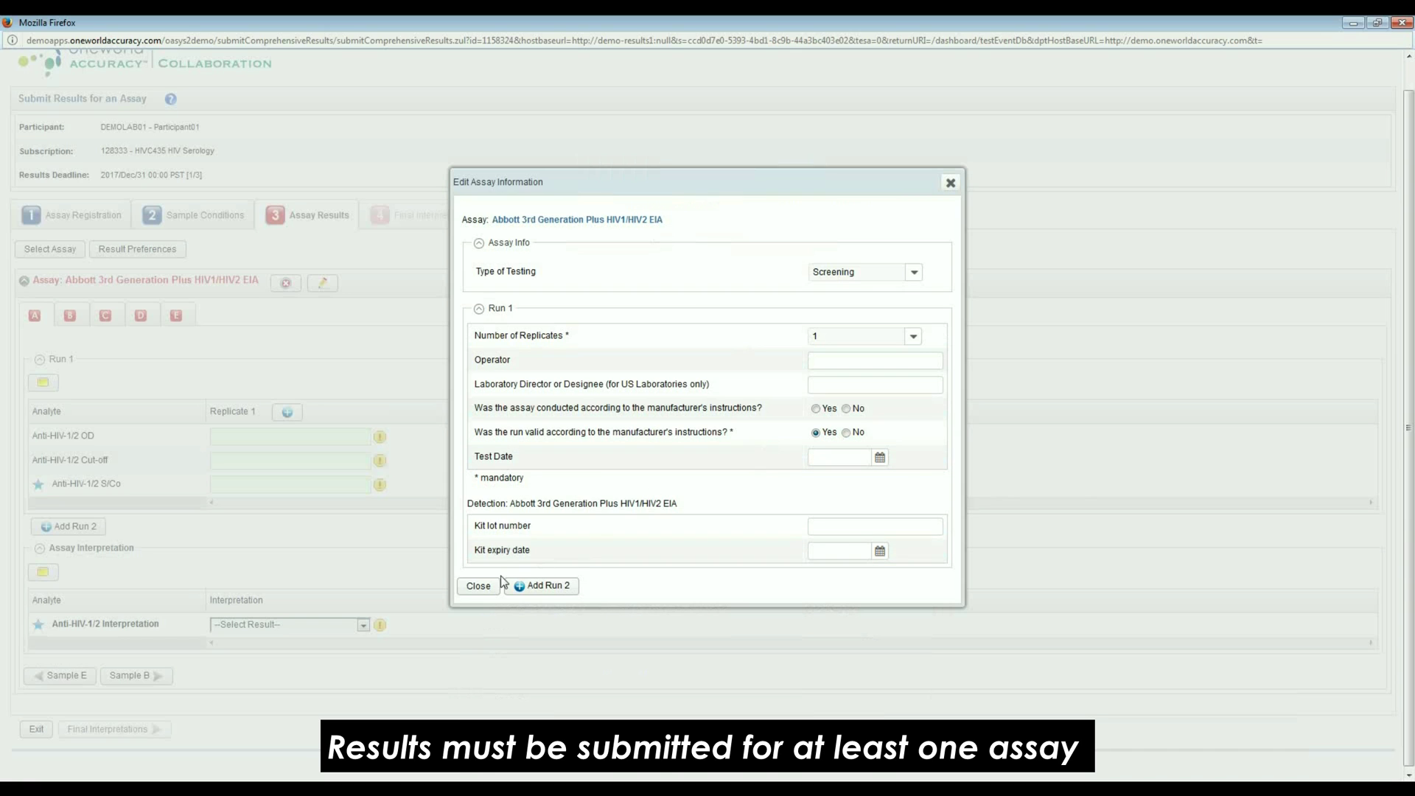
click(479, 587)
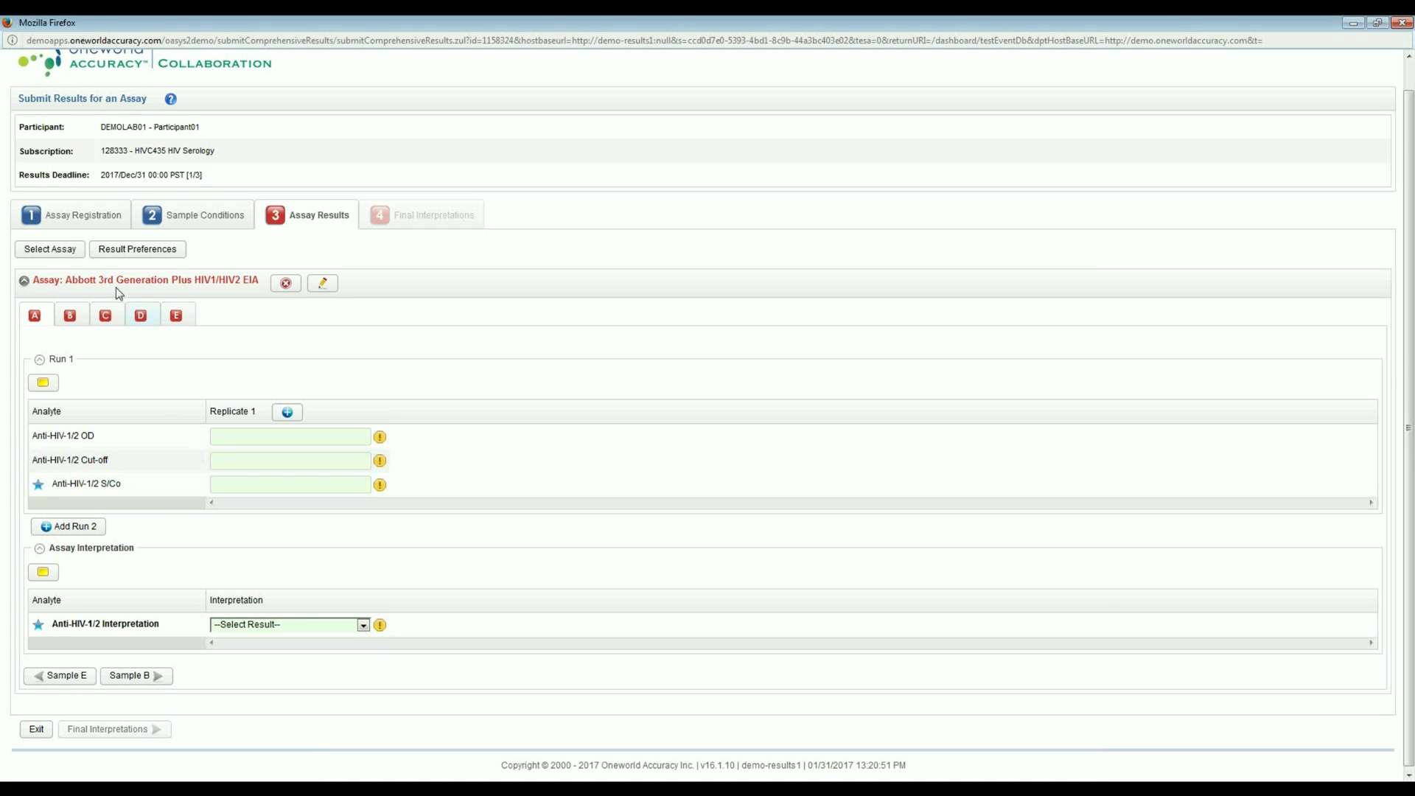
click(47, 248)
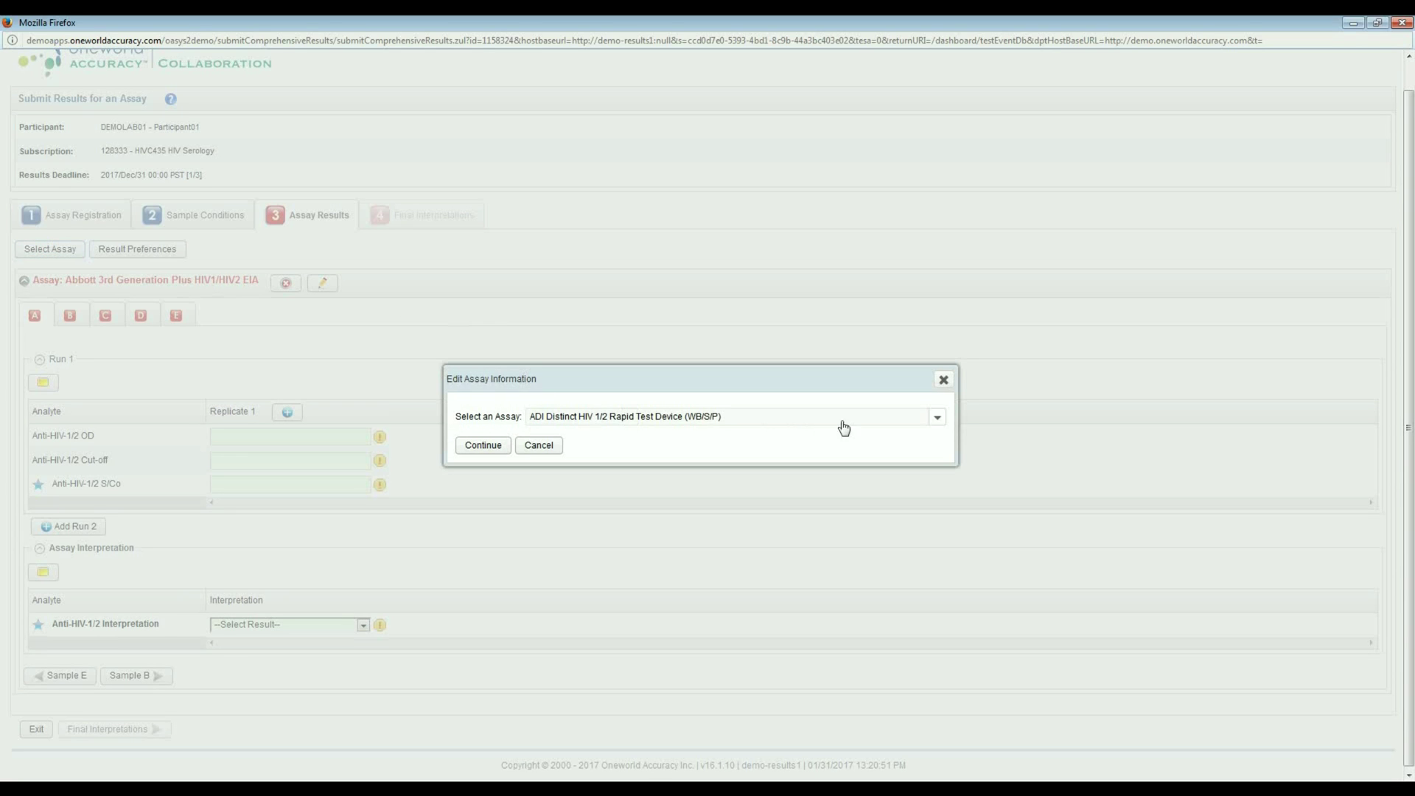
Choose and create the ADI Distinct HIV 1/2 Rapid Test Device (WB/S/P) assay
click(937, 418)
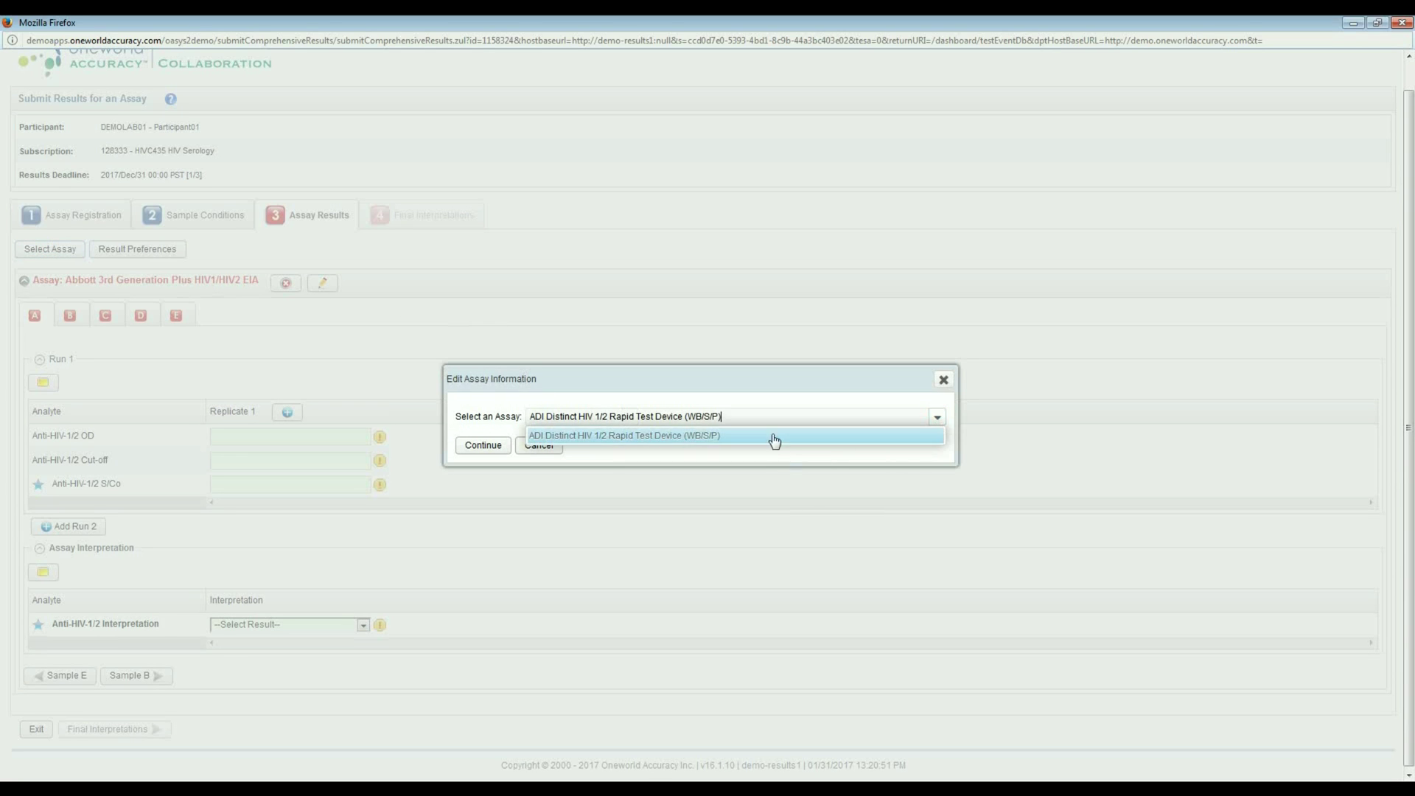
click(737, 439)
click(463, 445)
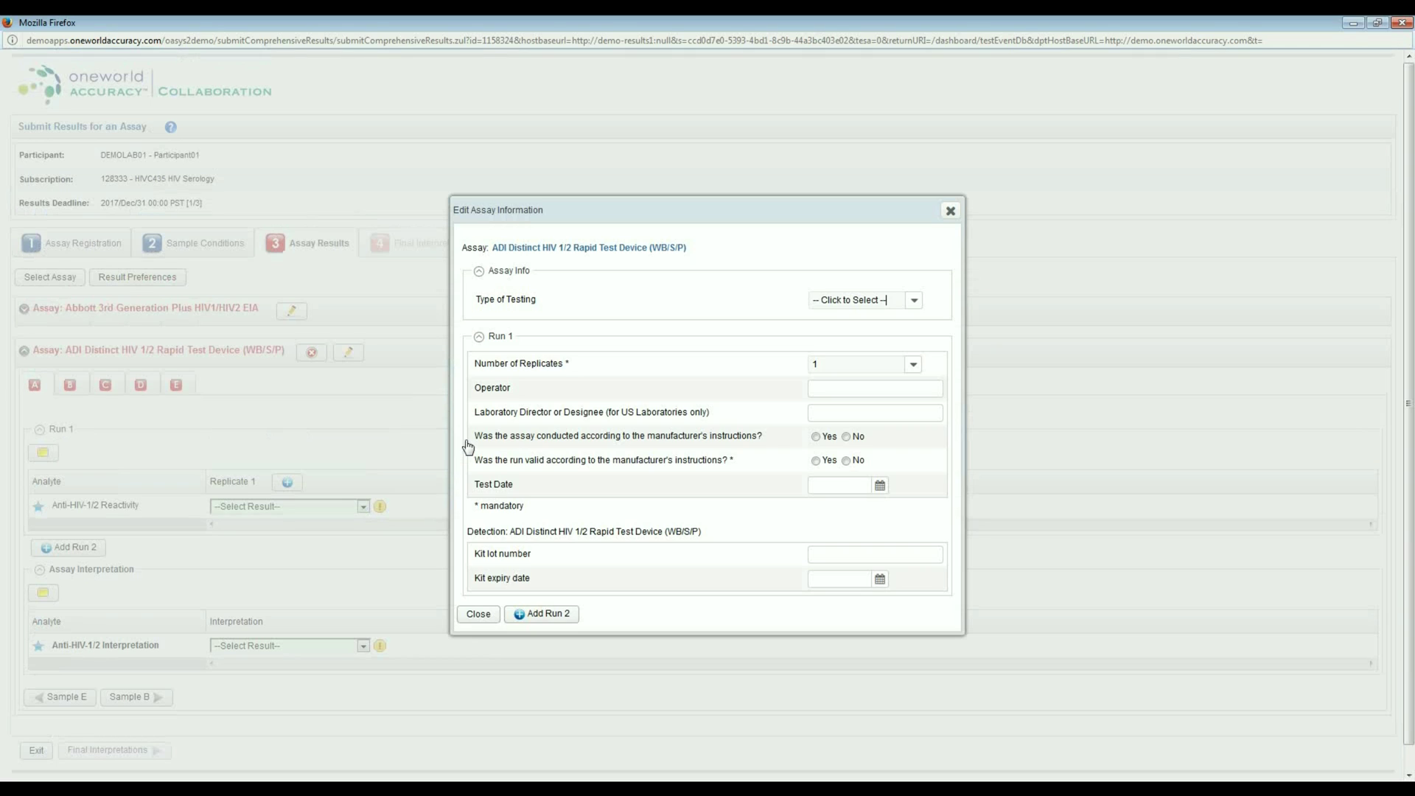
Mark the ADI run valid and set its type of testing to Screening
click(815, 460)
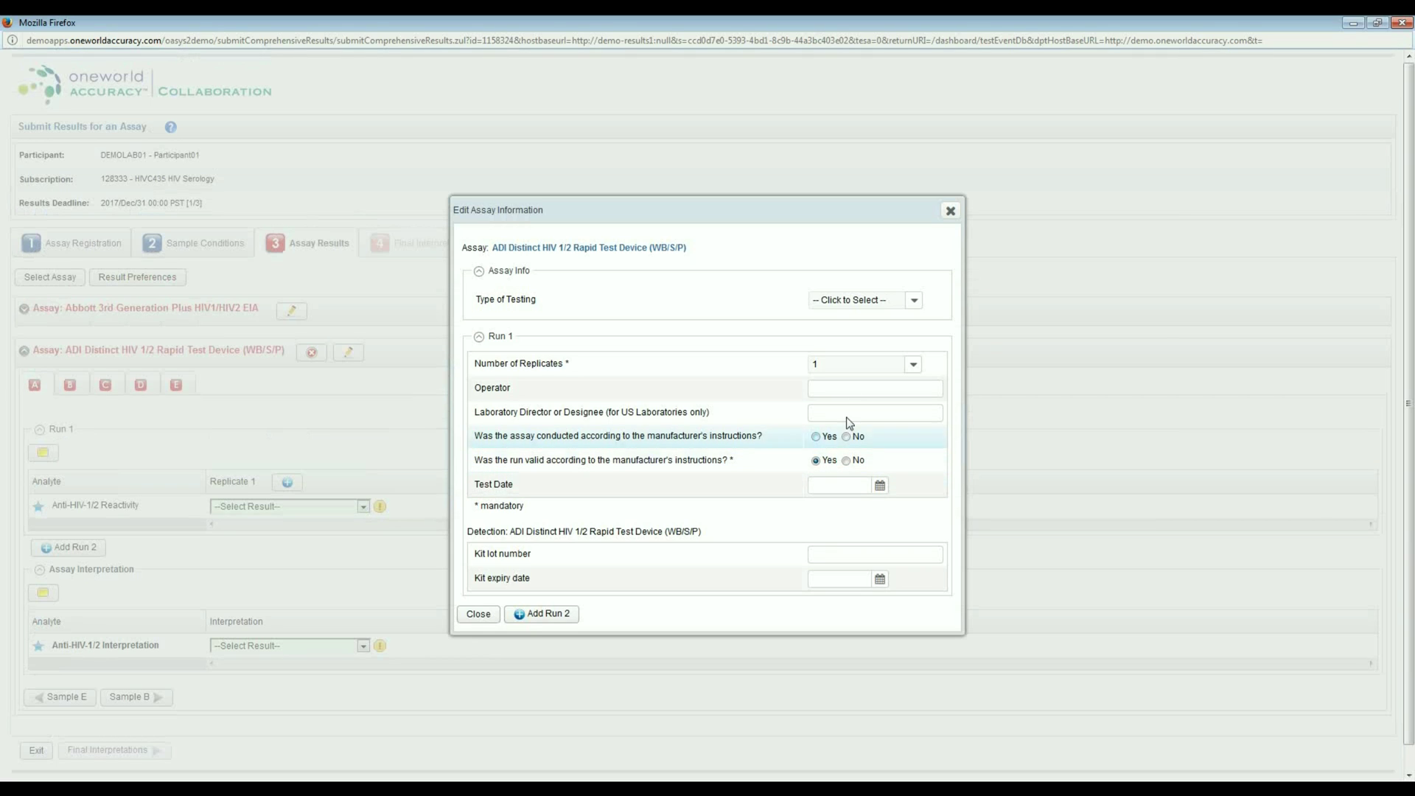
click(913, 300)
click(877, 333)
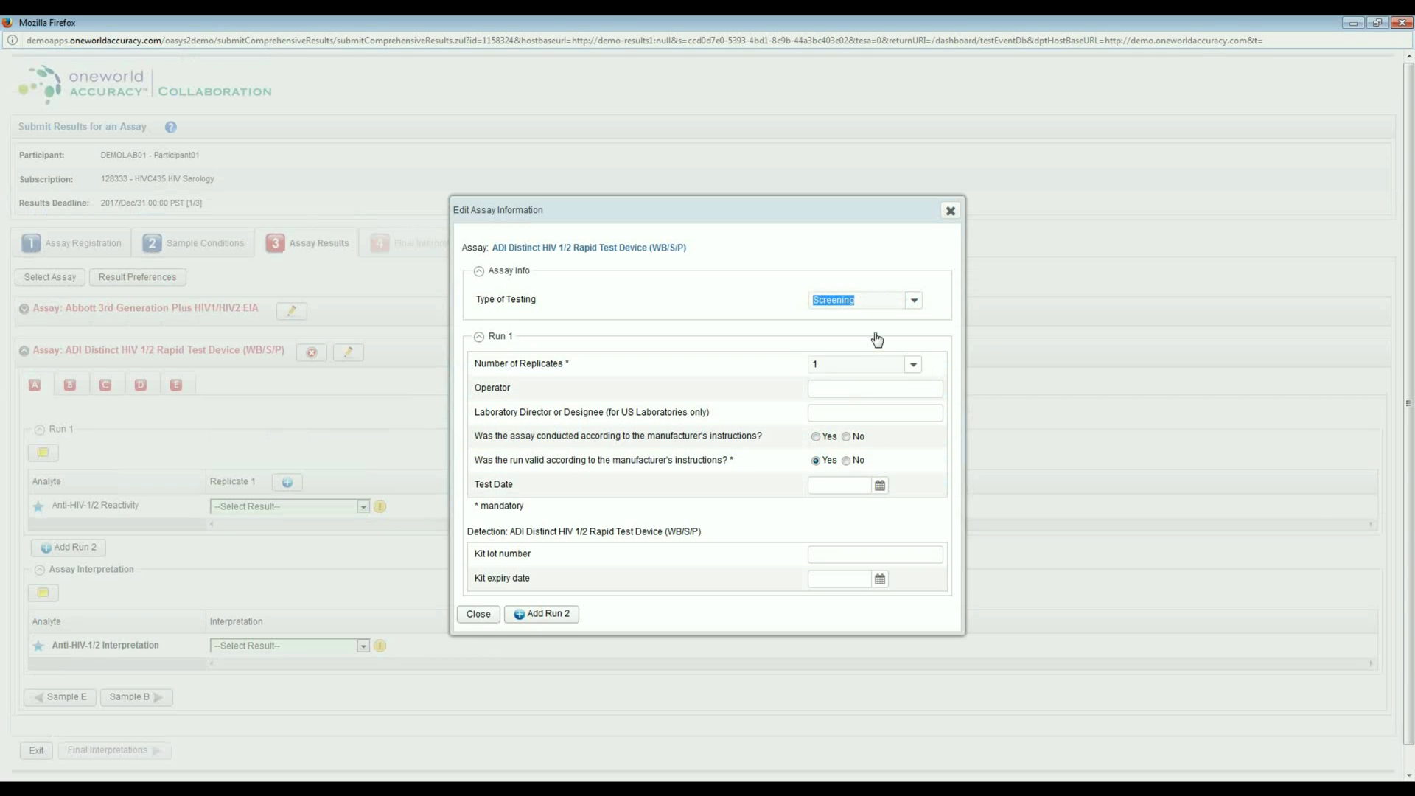
click(478, 613)
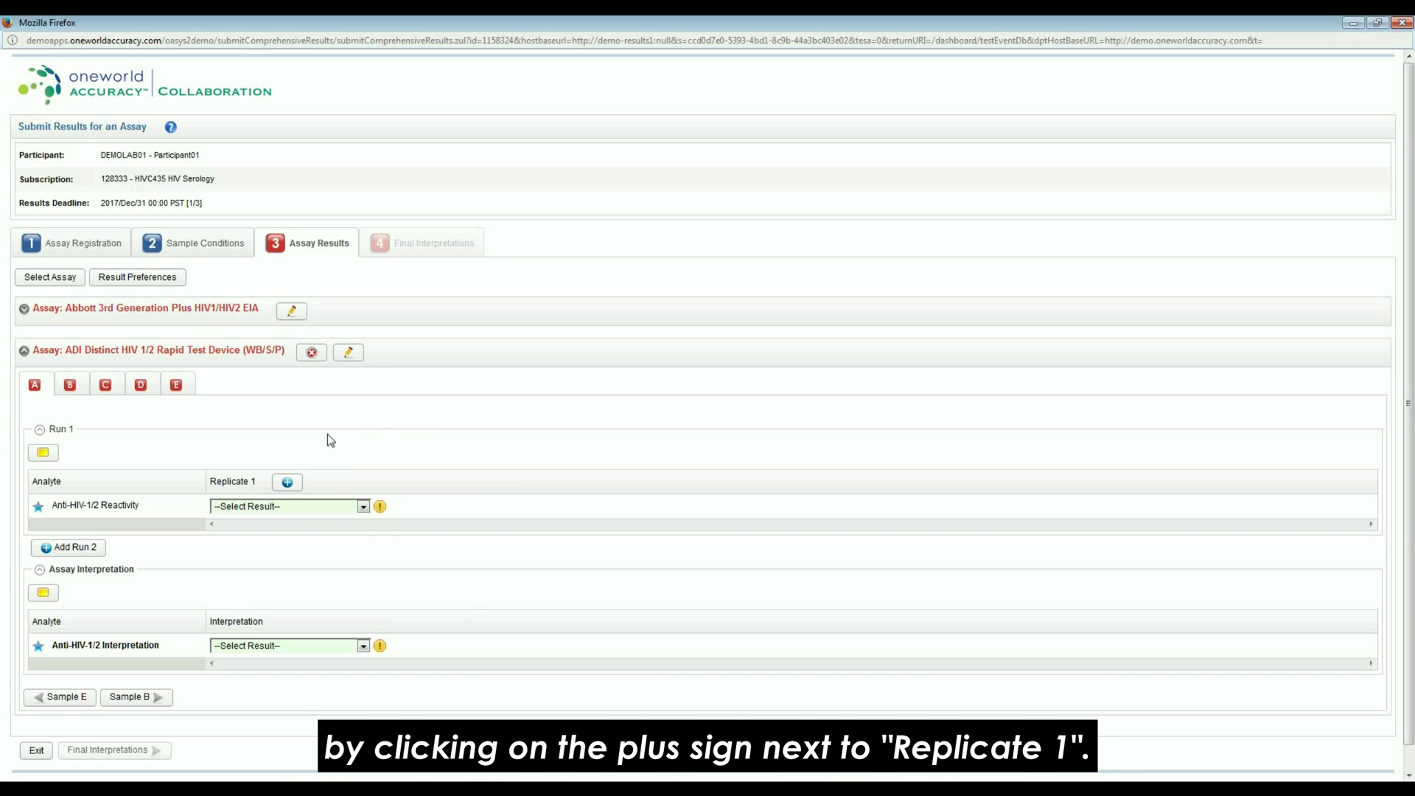
Add then remove a second replicate on run 1, and reopen the ADI assay's information
click(288, 483)
click(287, 483)
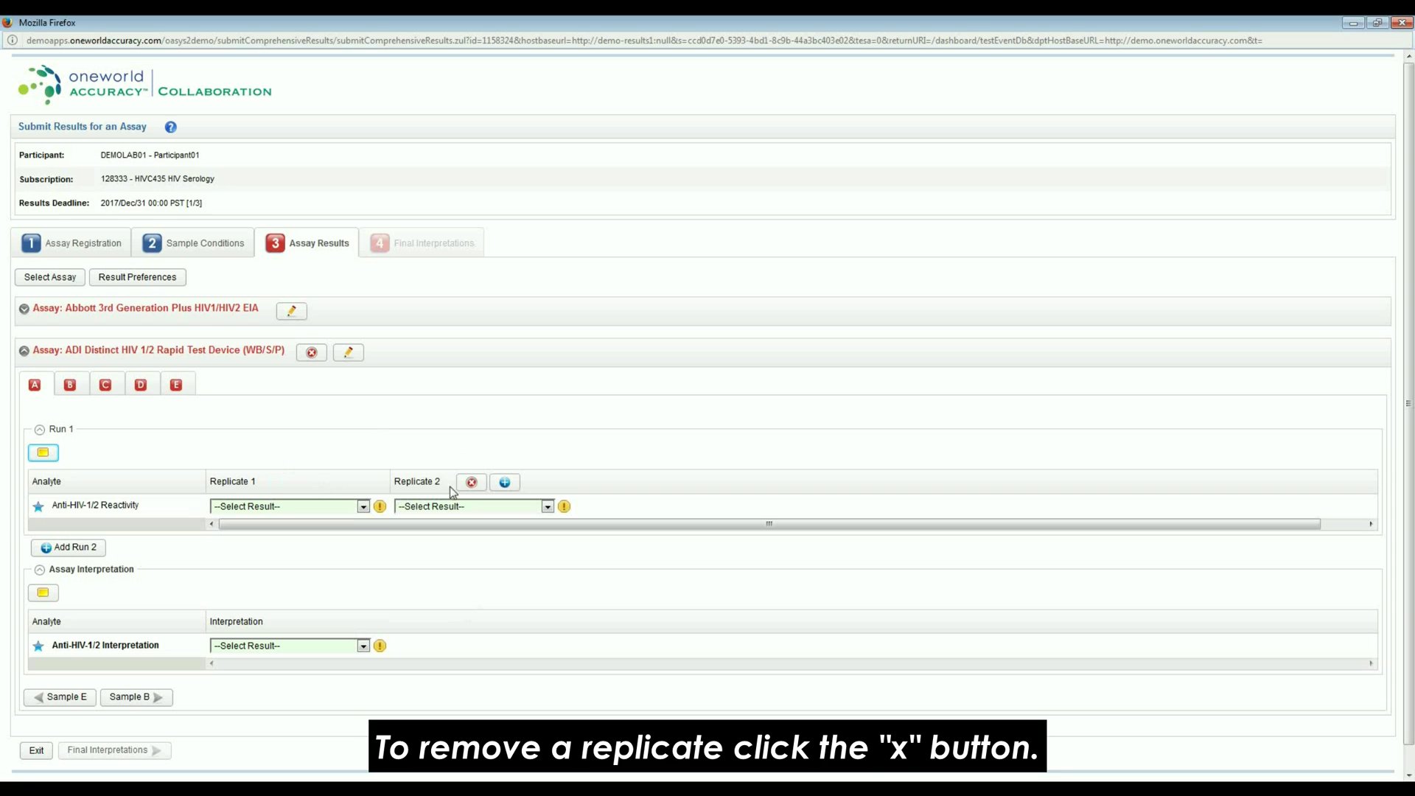
click(471, 483)
click(470, 483)
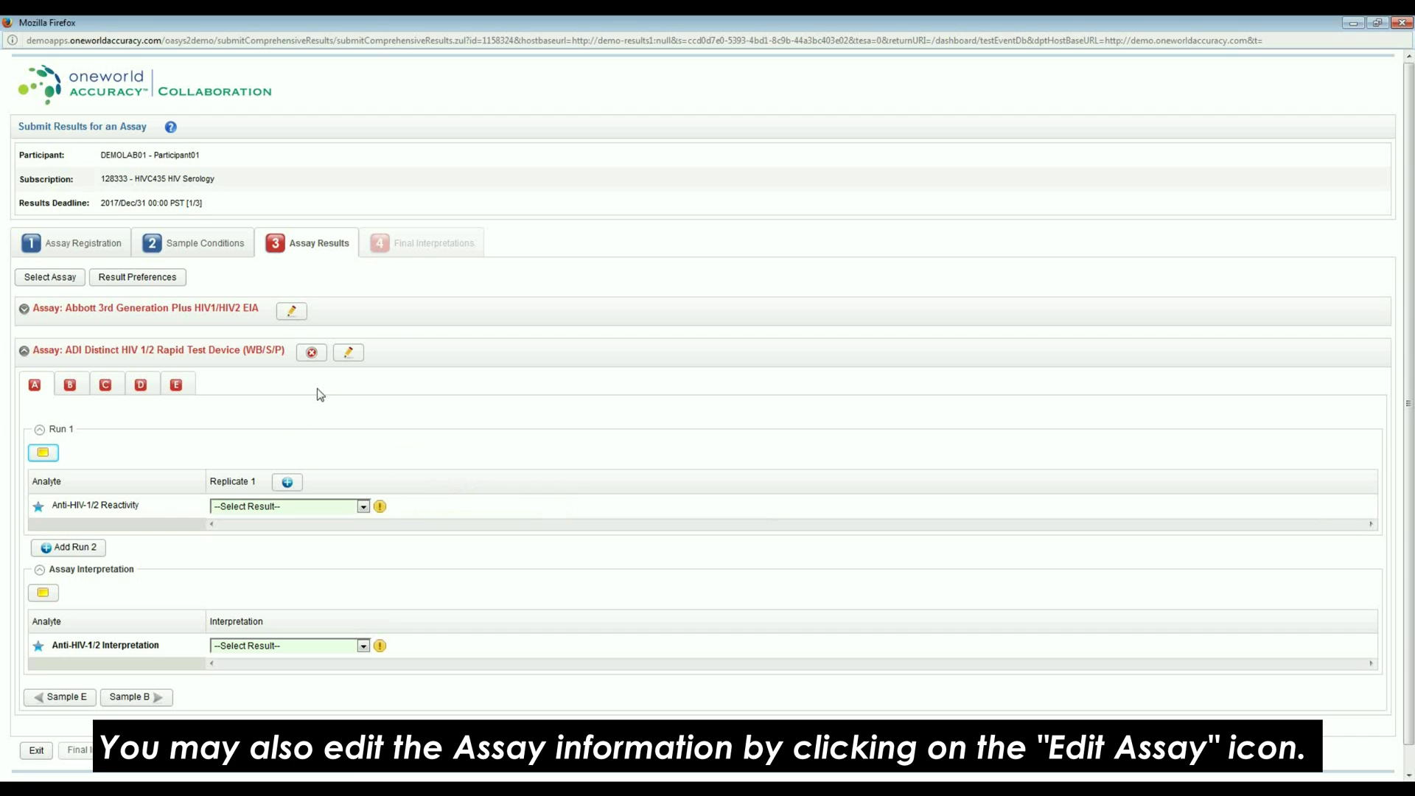
click(348, 352)
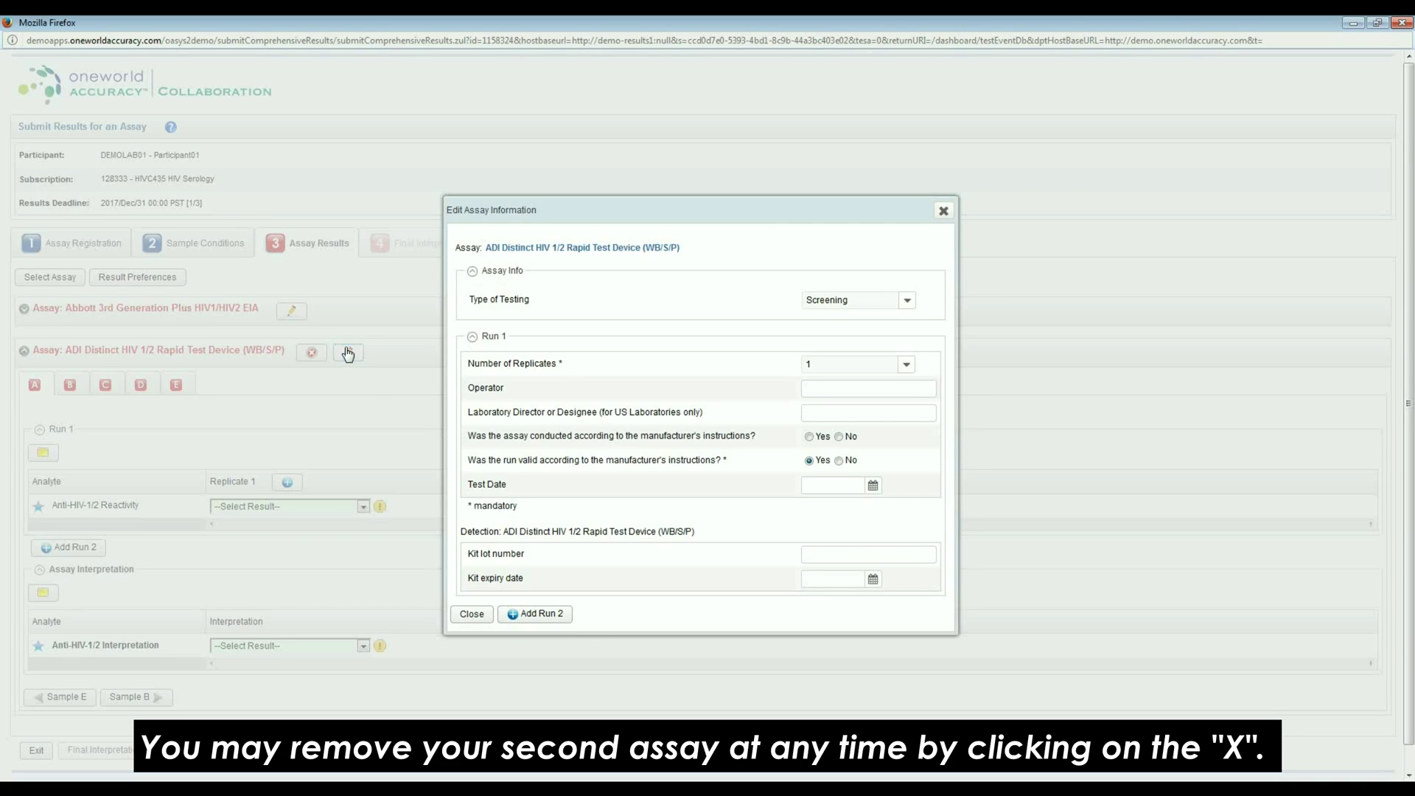
Close the assay dialog and delete the ADI Distinct HIV 1/2 Rapid Test Device assay
click(471, 616)
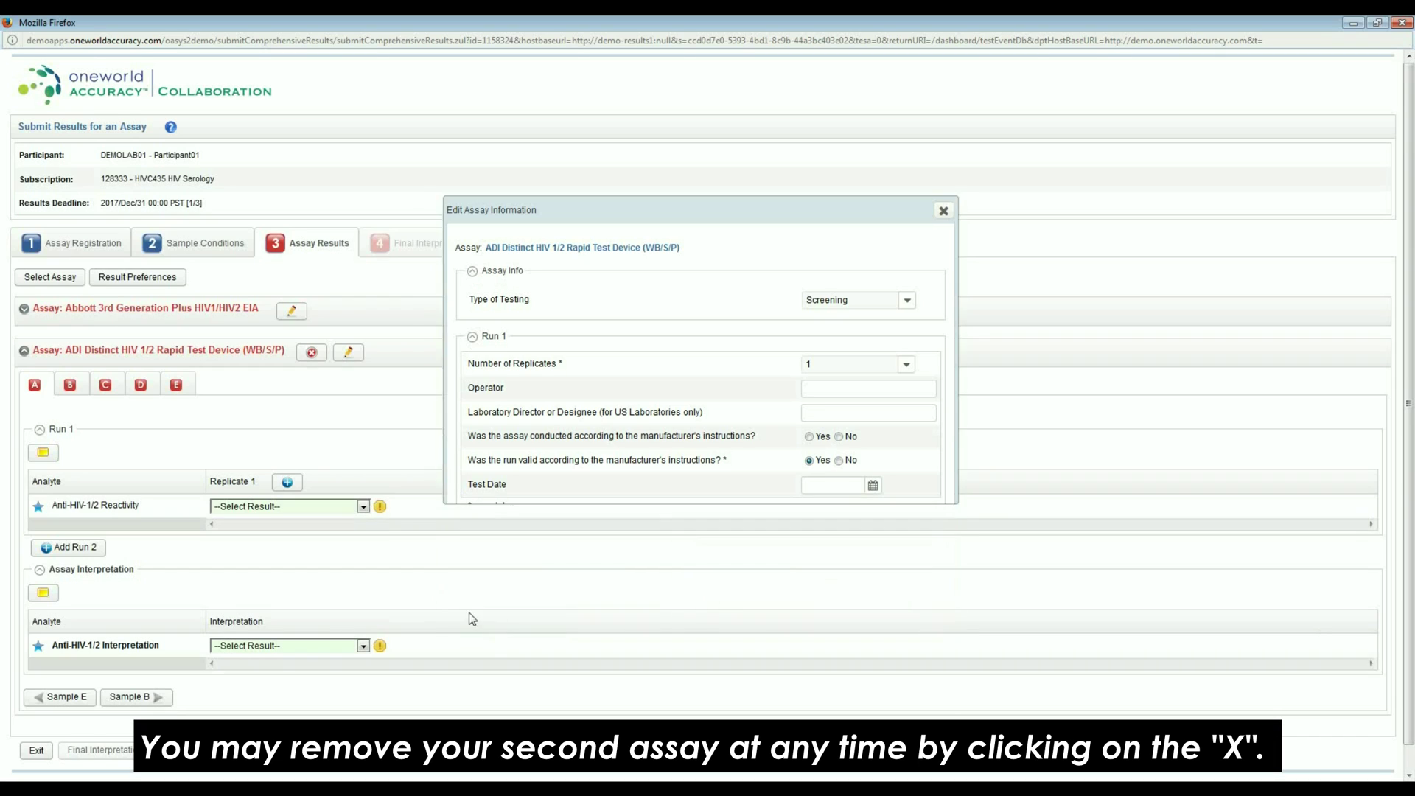
click(311, 353)
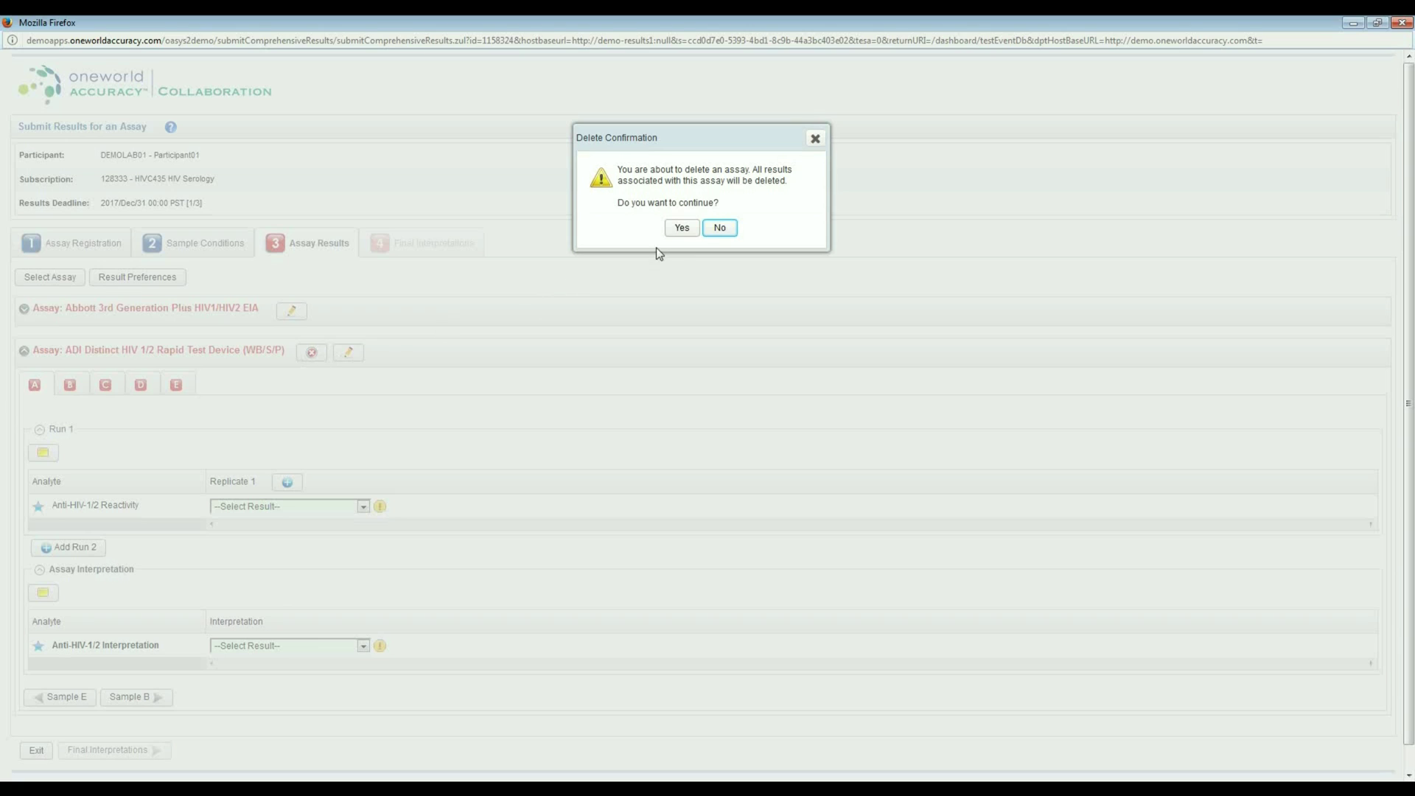
click(681, 229)
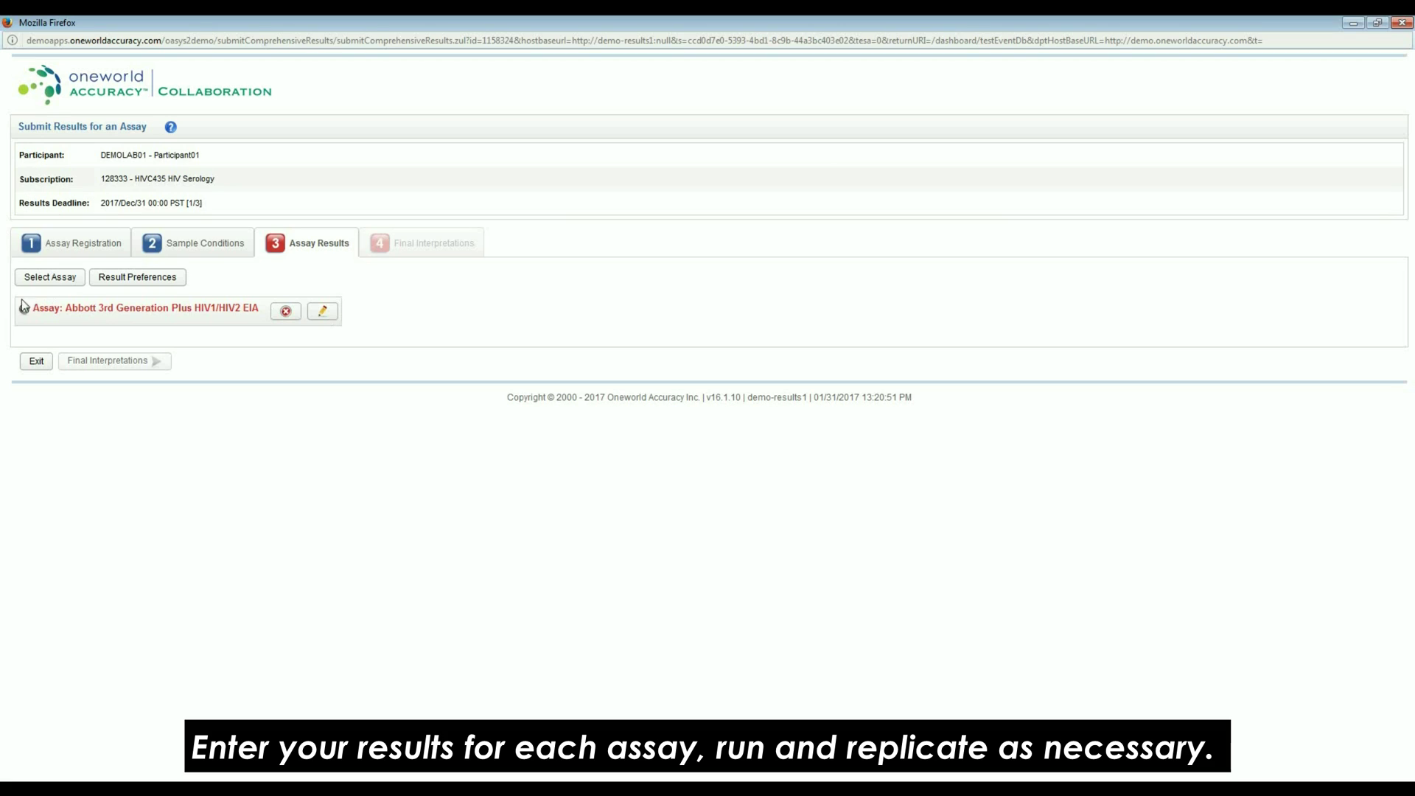
Enter sample A's Abbott EIA S/Co as 0.5 with a Negative interpretation
click(24, 310)
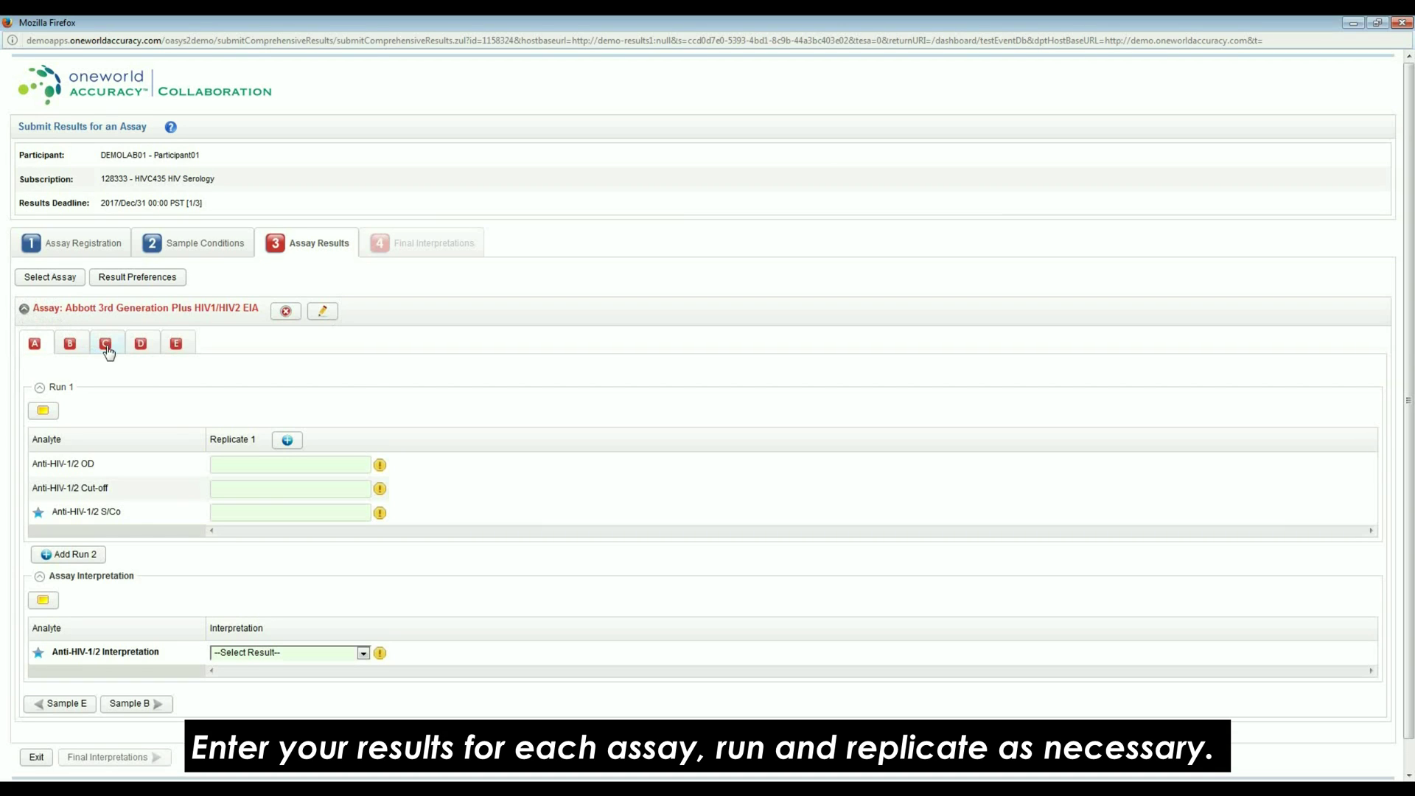
click(243, 514)
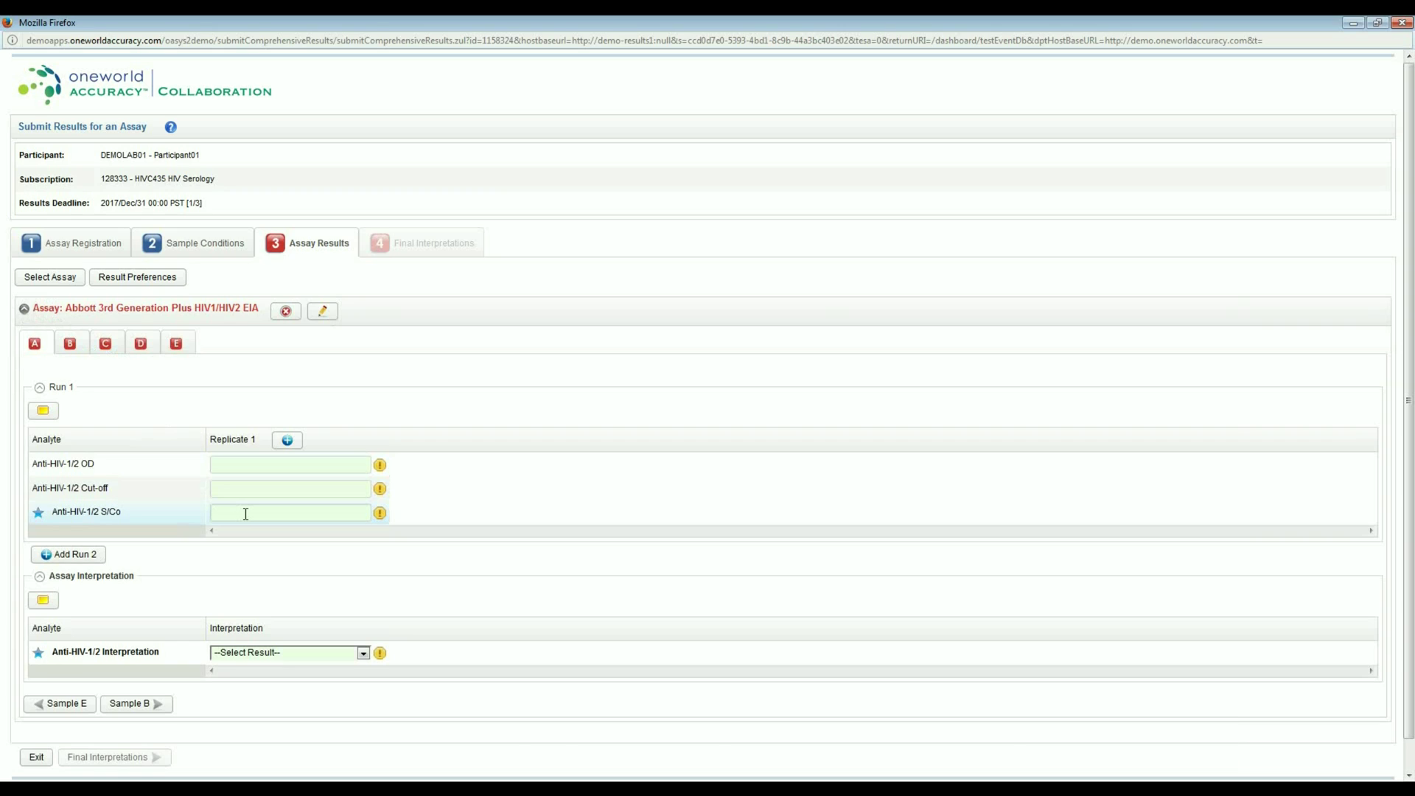
text(0.5)
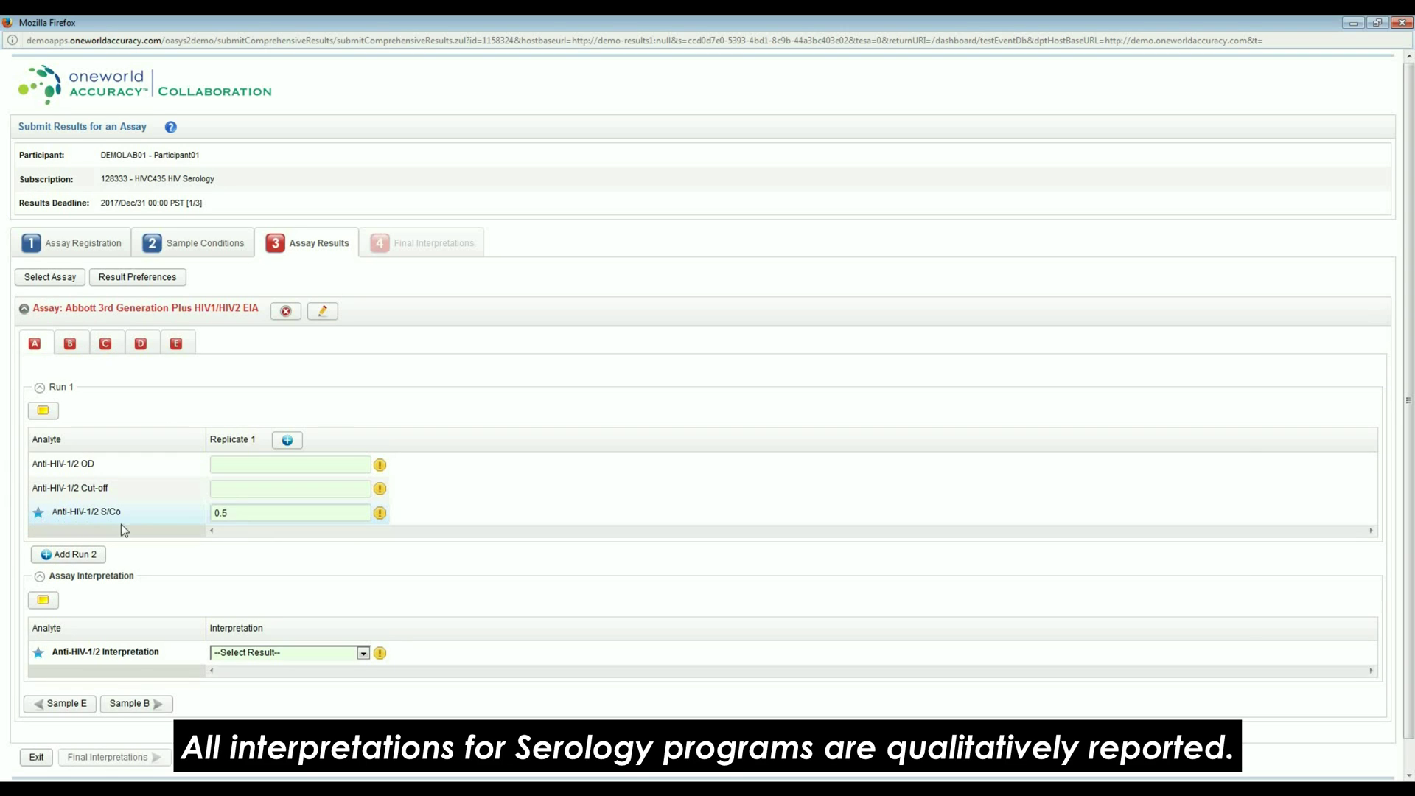
click(363, 654)
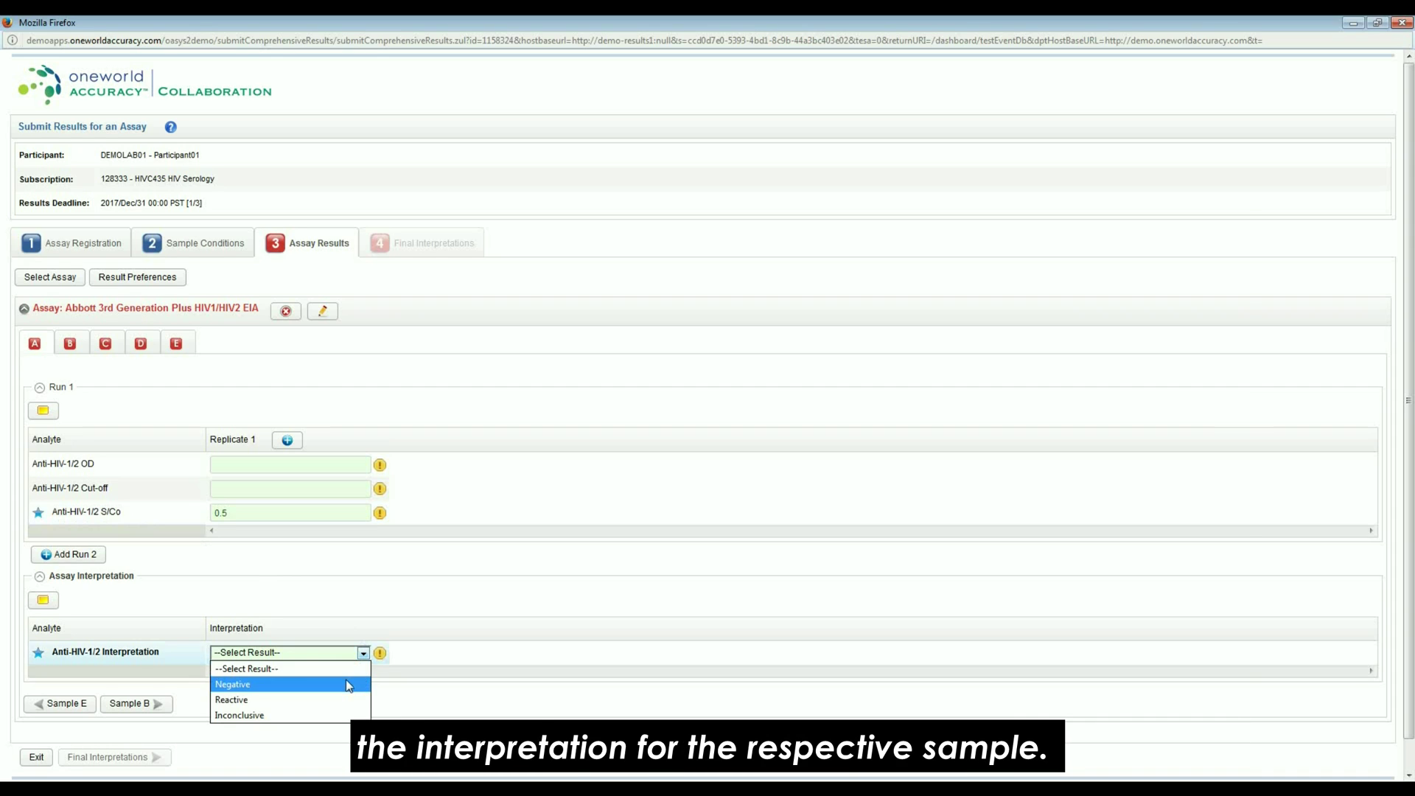
click(346, 685)
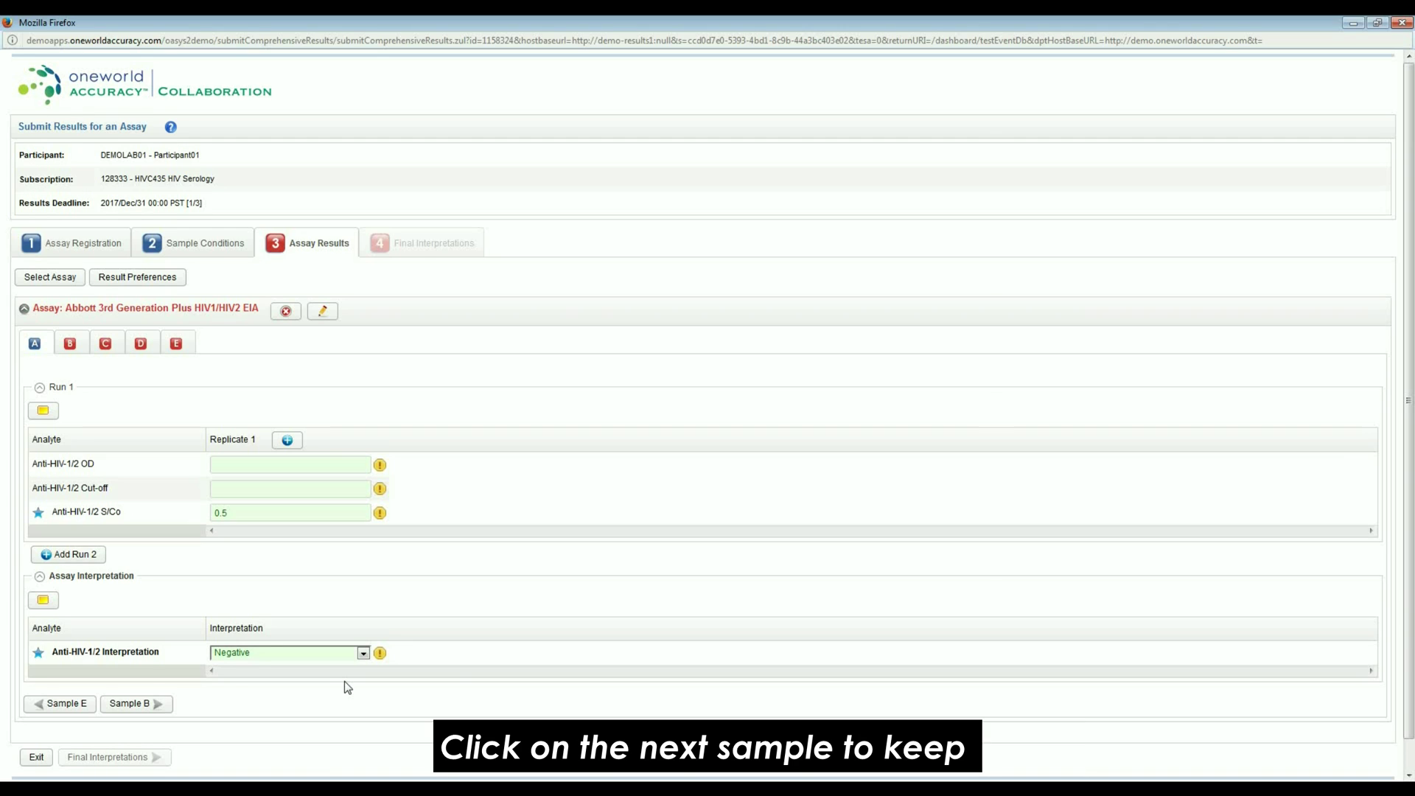
Step through samples B to E and set sample E (S/Co 1) to Inconclusive
click(140, 704)
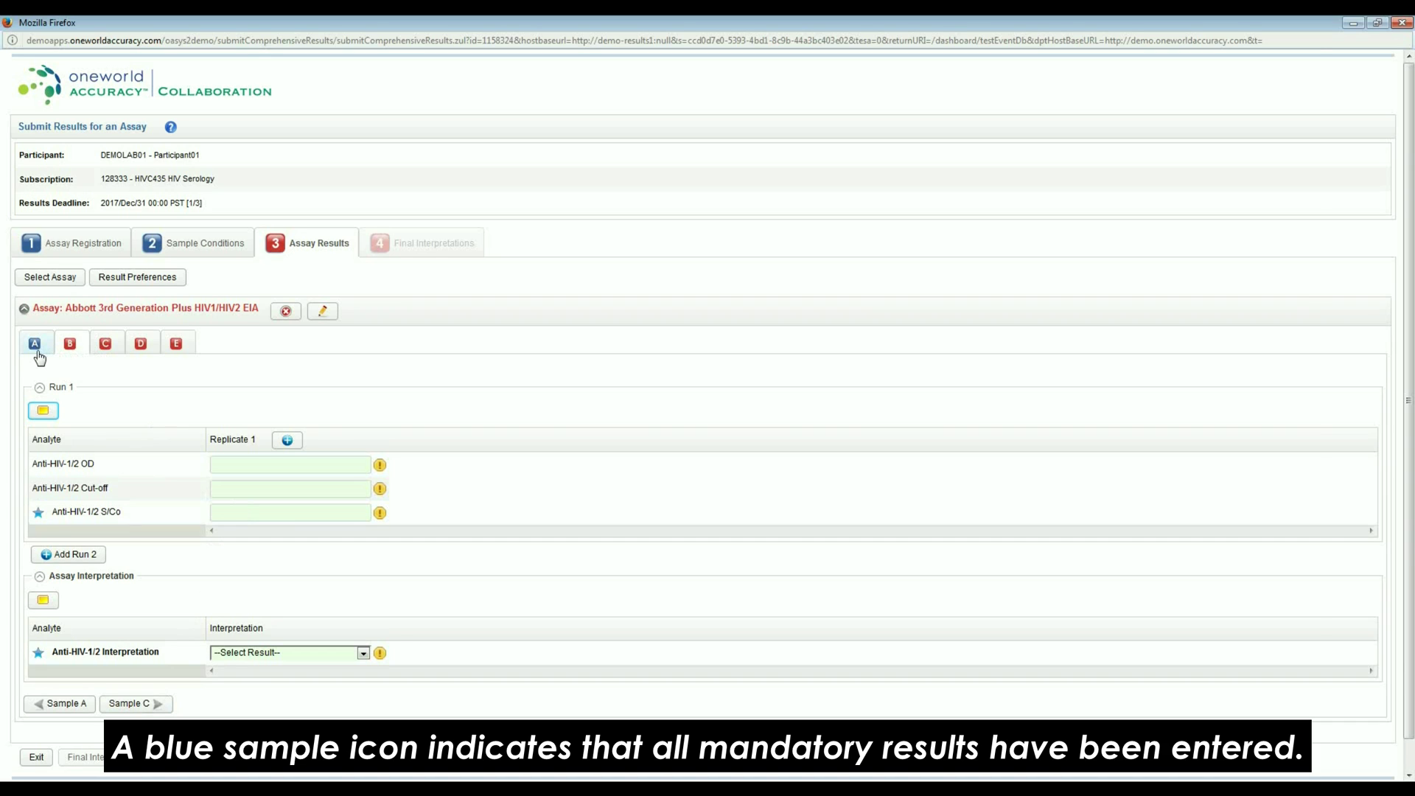
click(141, 344)
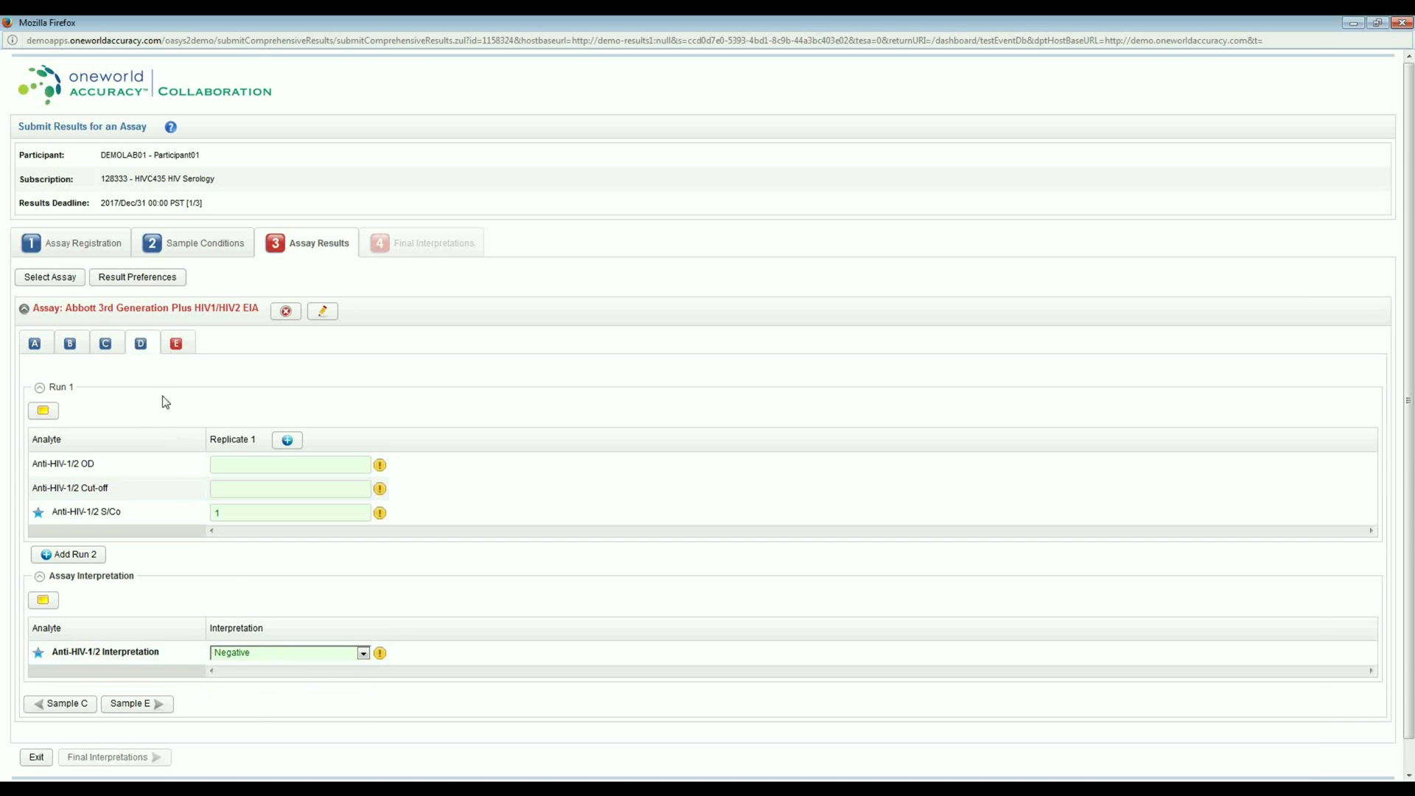
click(175, 344)
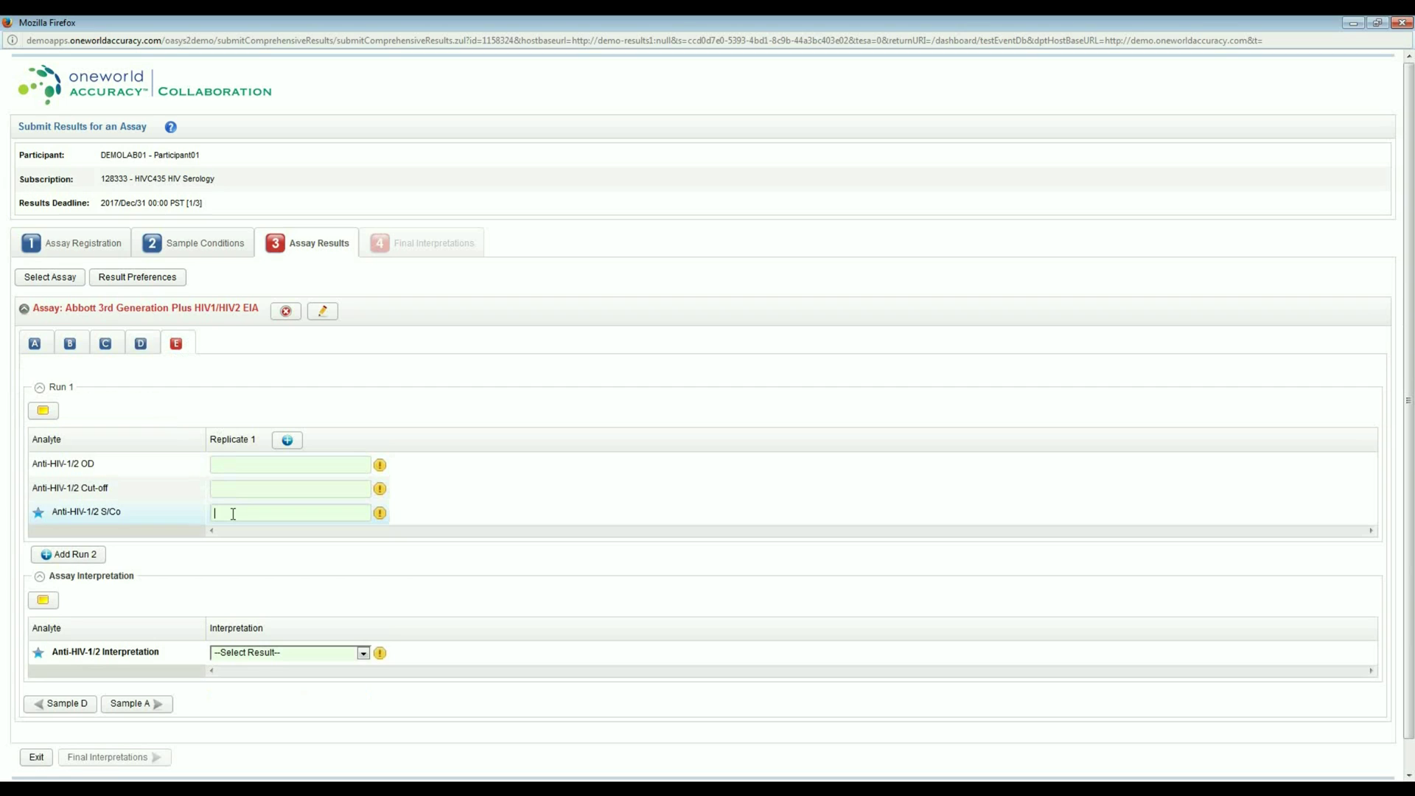
click(265, 656)
click(254, 716)
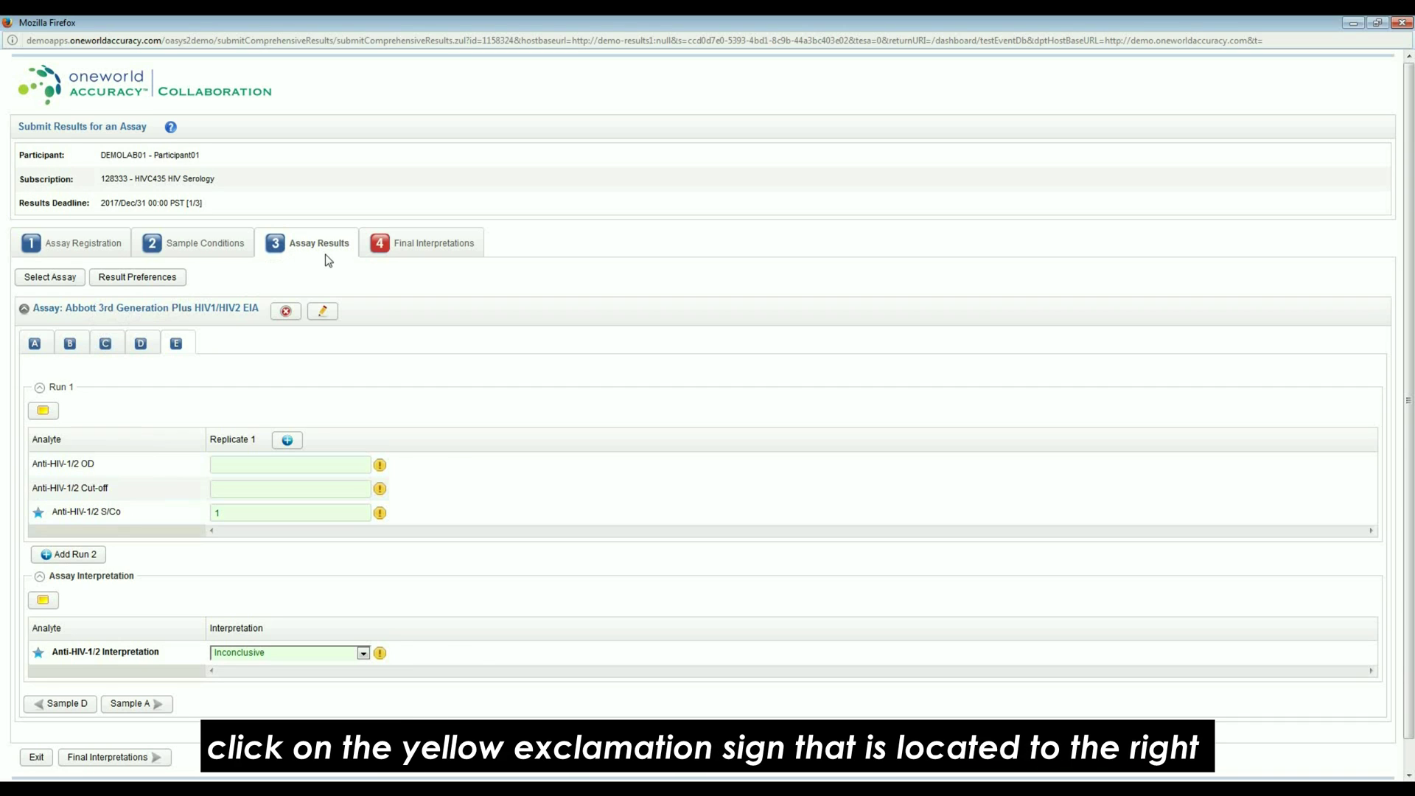
Try reporting Analyzer Out of Service for sample E, then revert to result entry
click(380, 654)
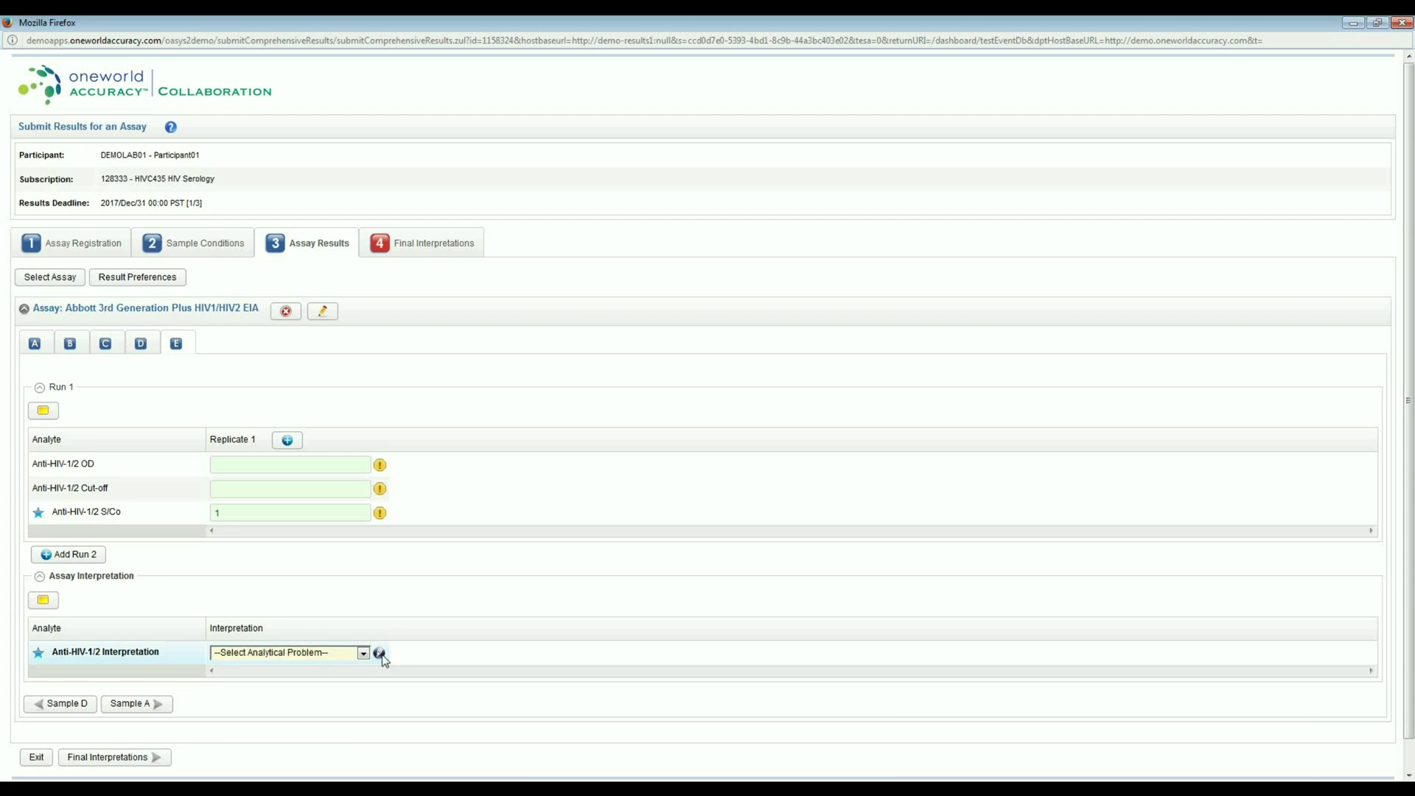
click(363, 653)
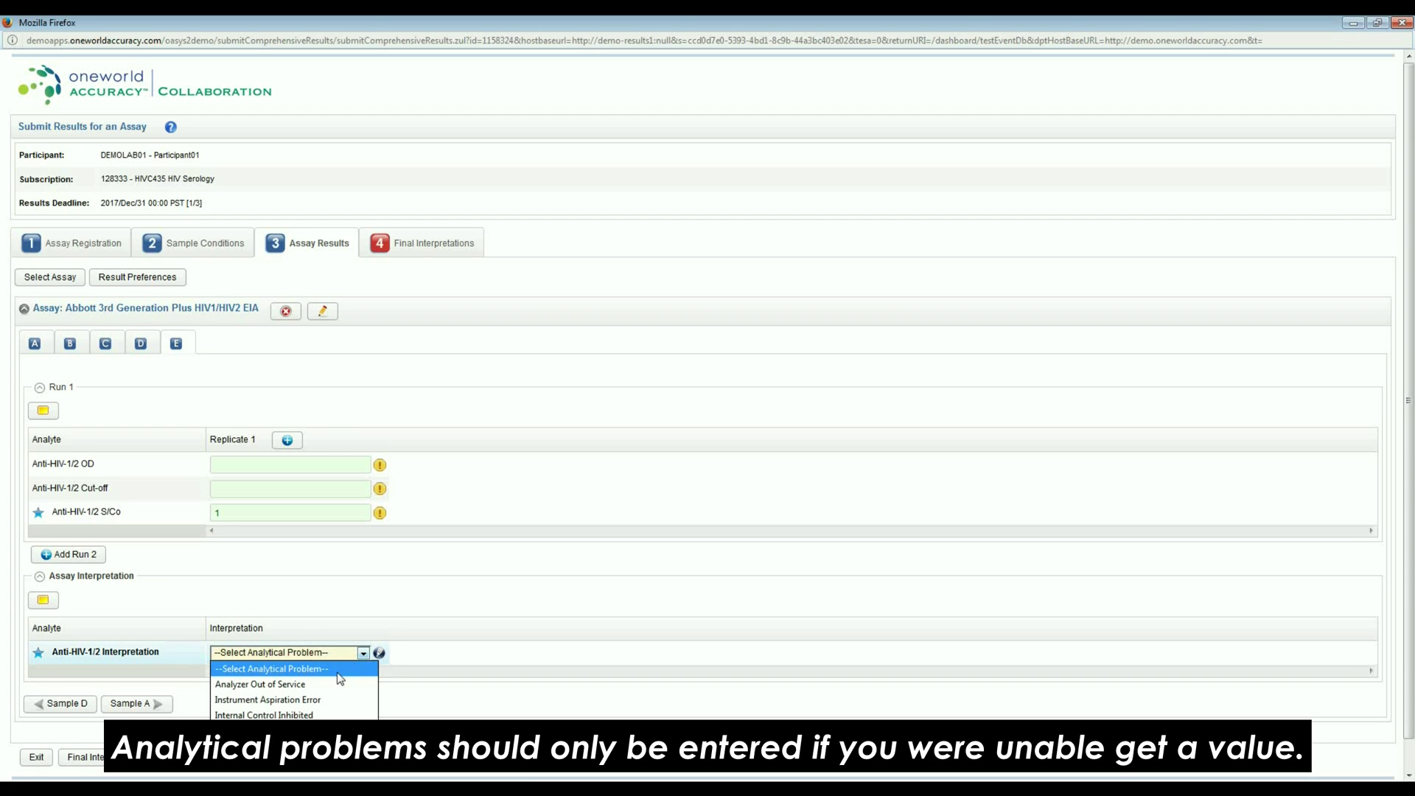
click(336, 683)
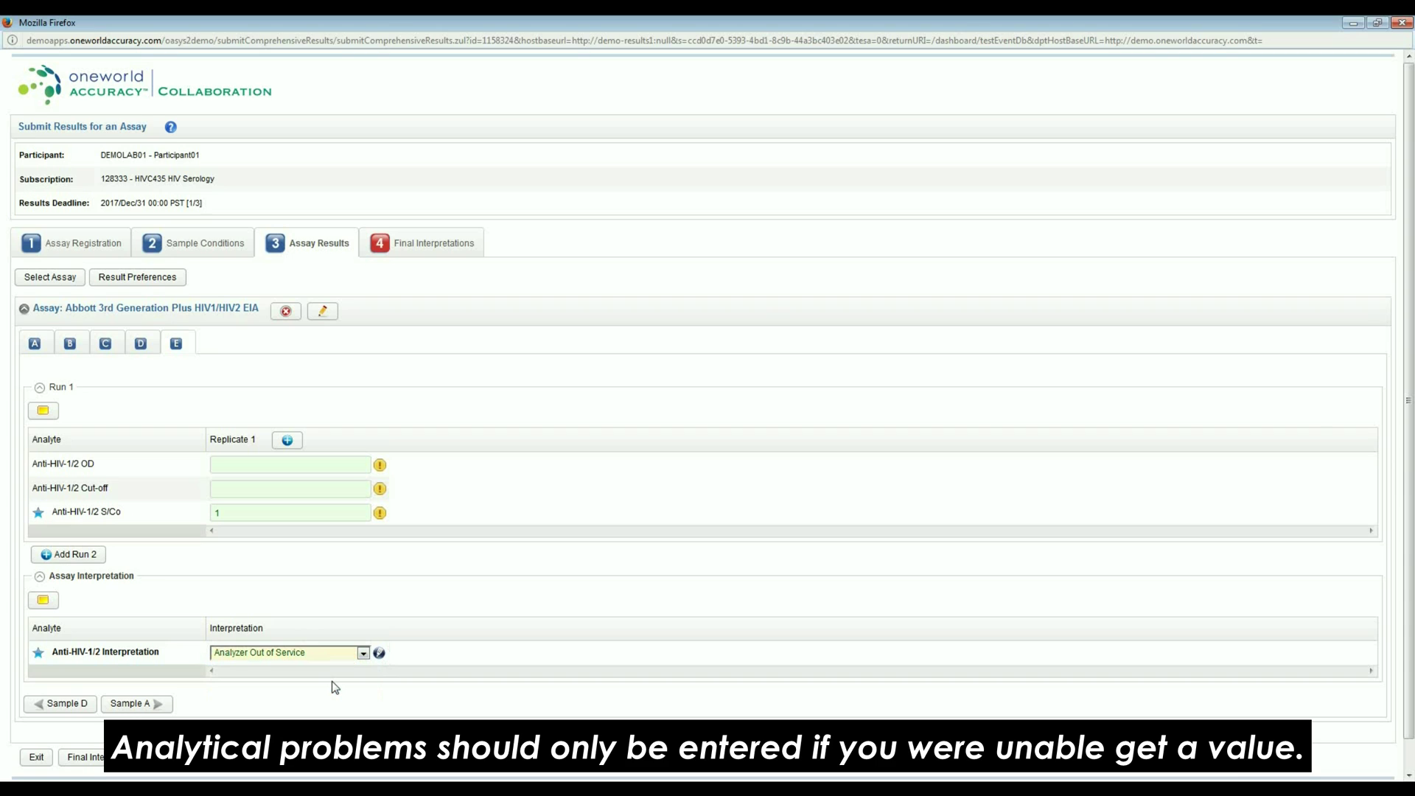
click(379, 654)
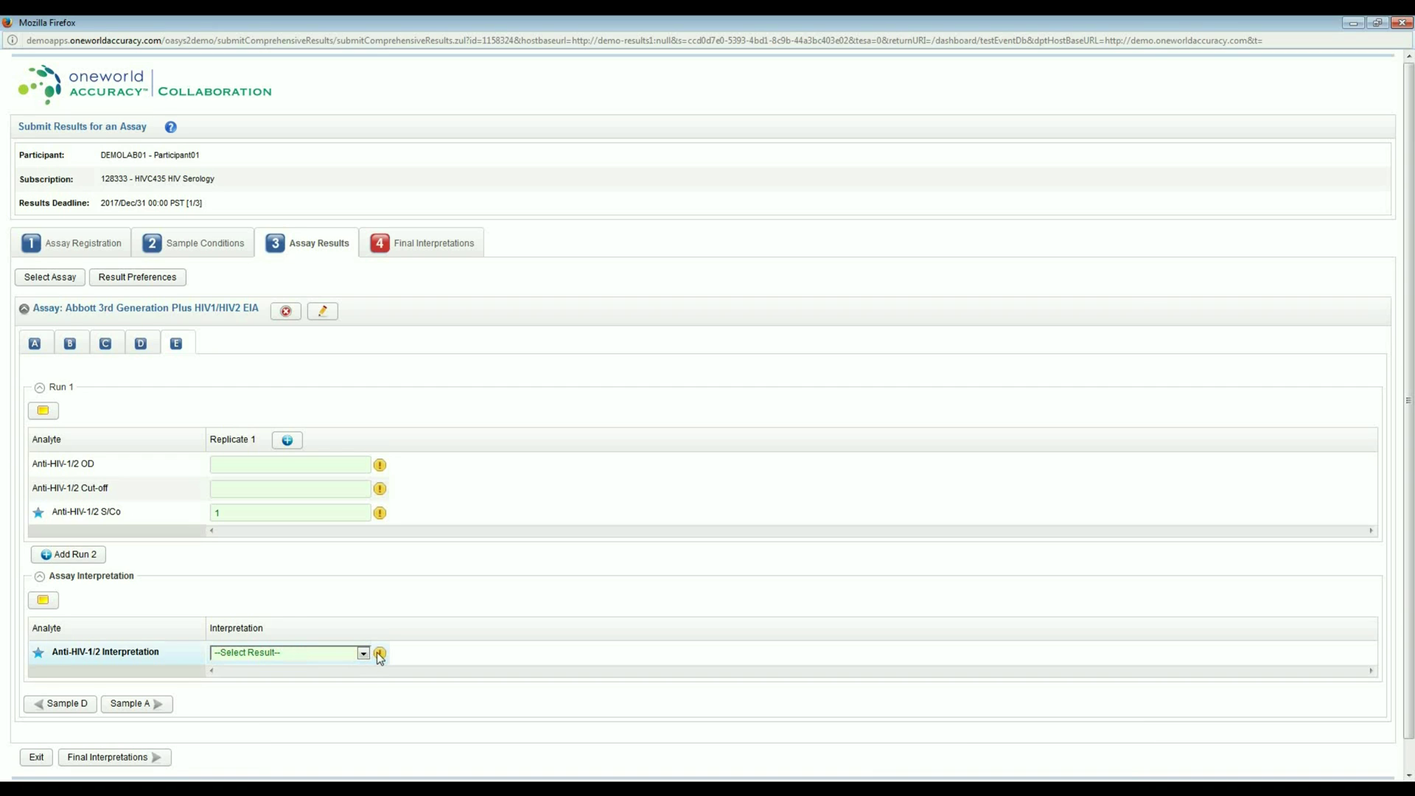
click(363, 654)
Set sample E's interpretation back to Inconclusive and close its comment box without commenting
click(314, 713)
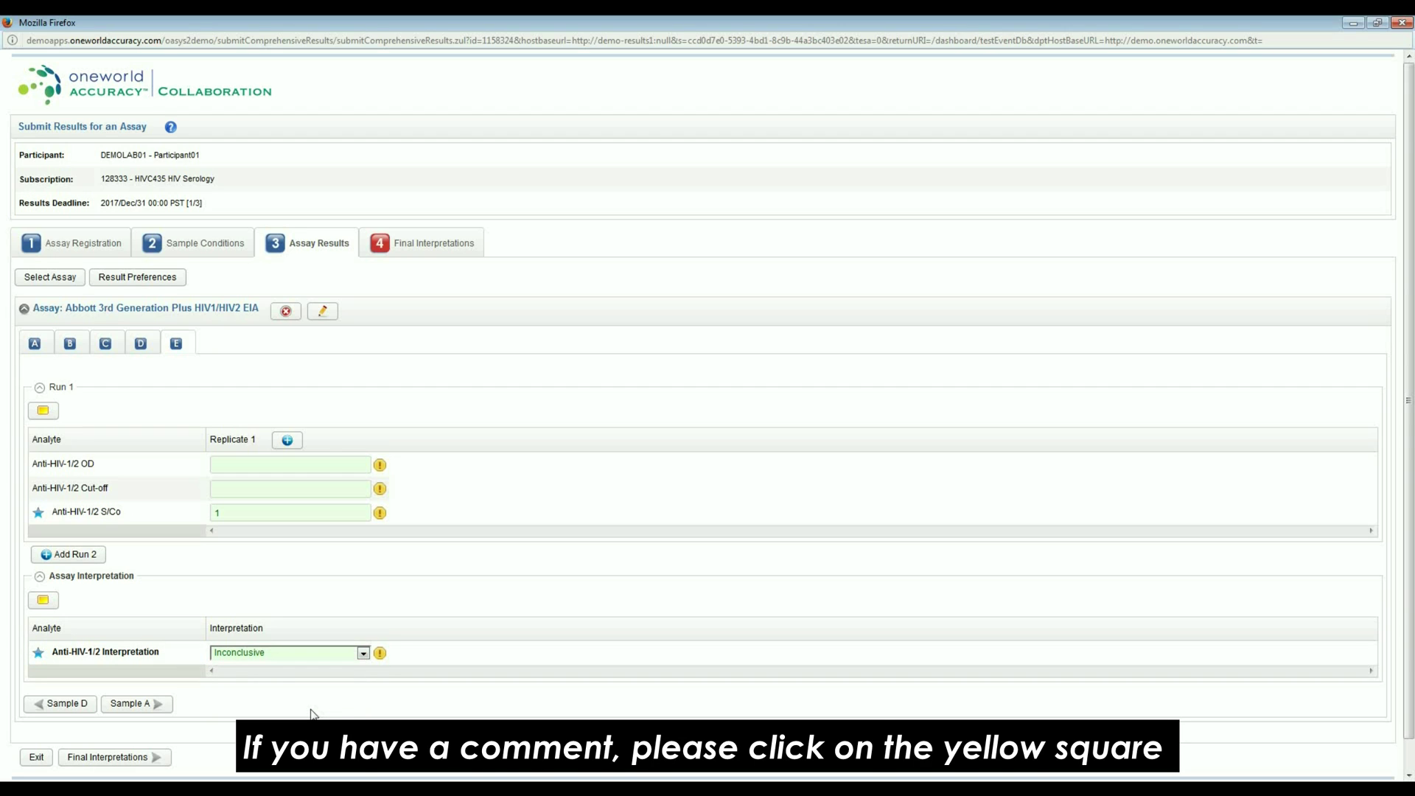
click(42, 601)
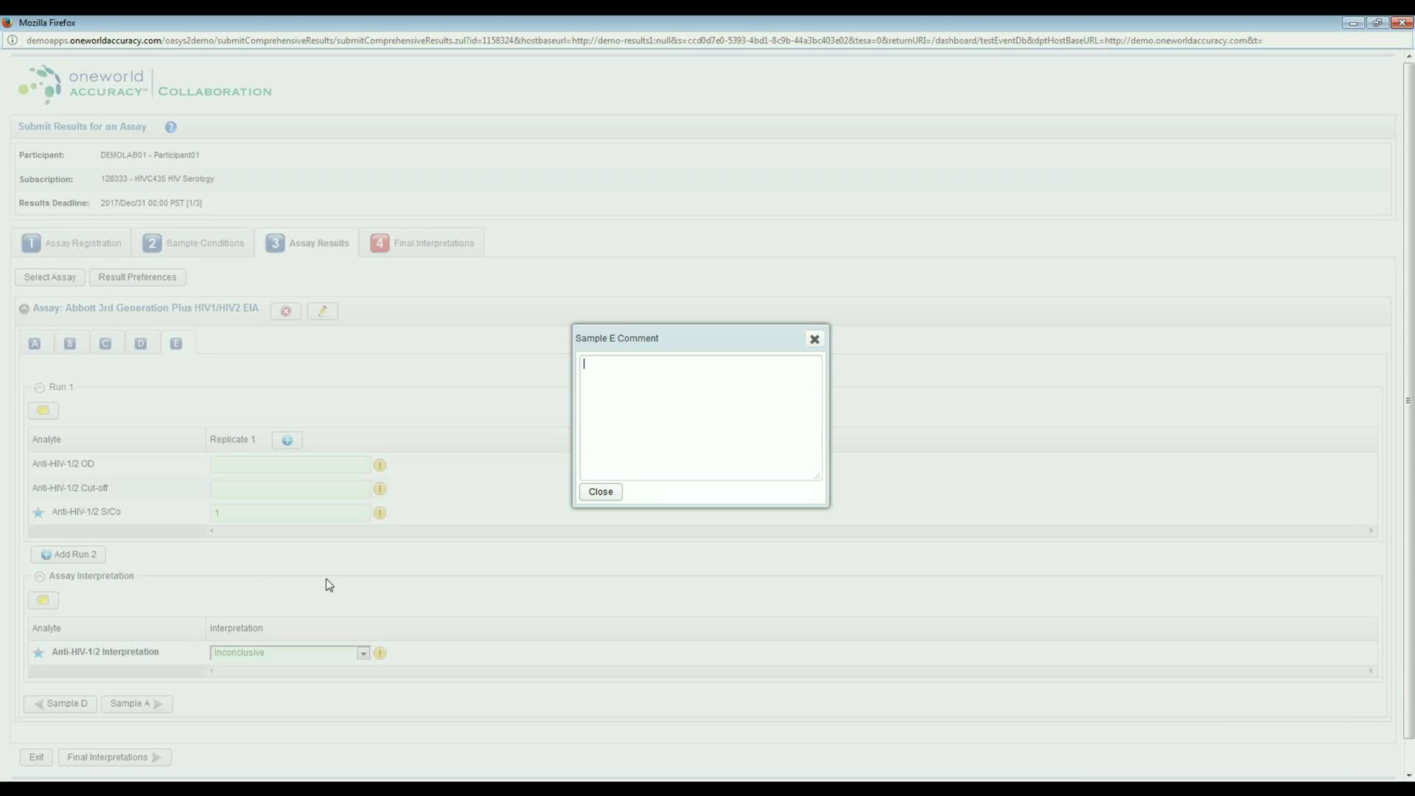
click(601, 492)
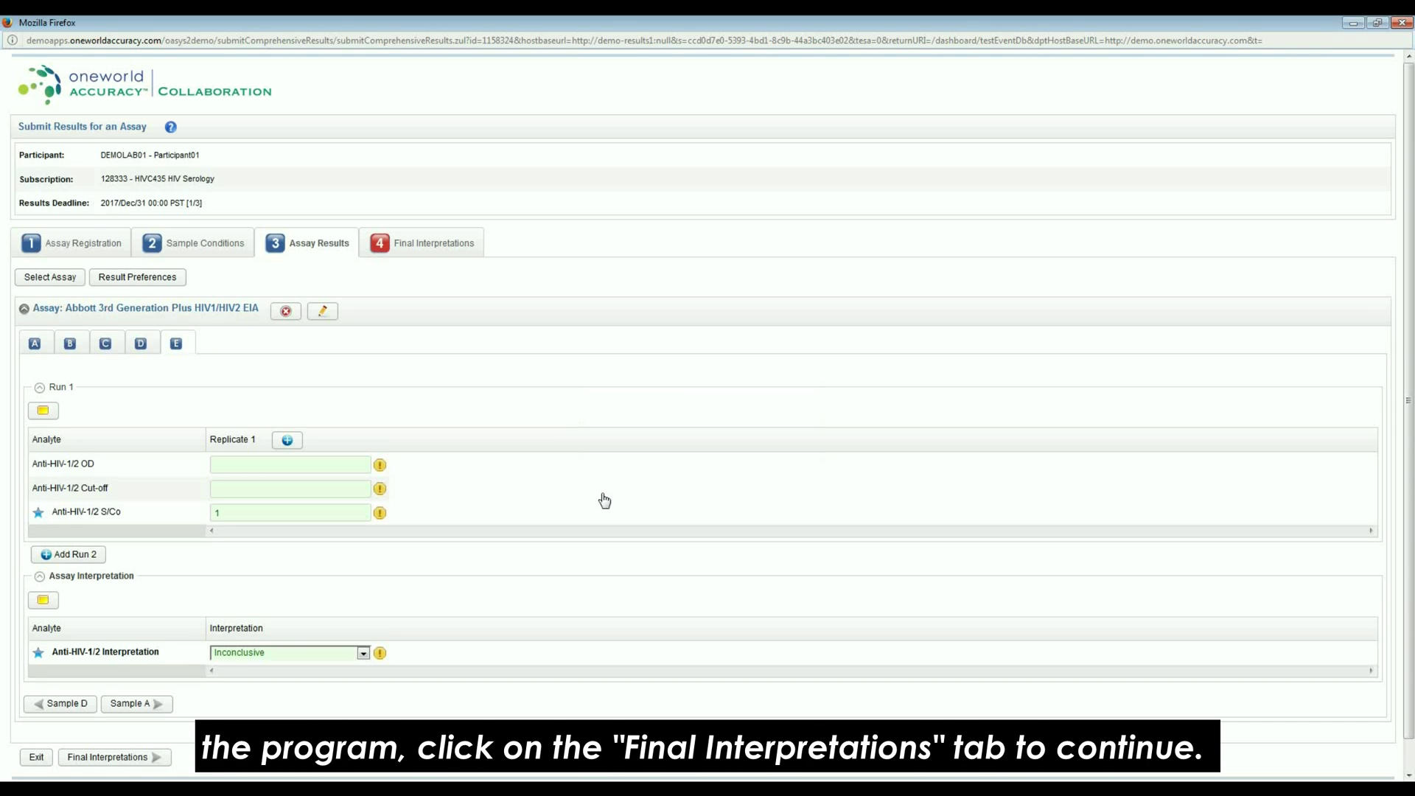
In Final Interpretations, set HIV Serology Status A–E: Negative, Positive, Negative, Positive, Inconclusive/Indeterminate
click(410, 249)
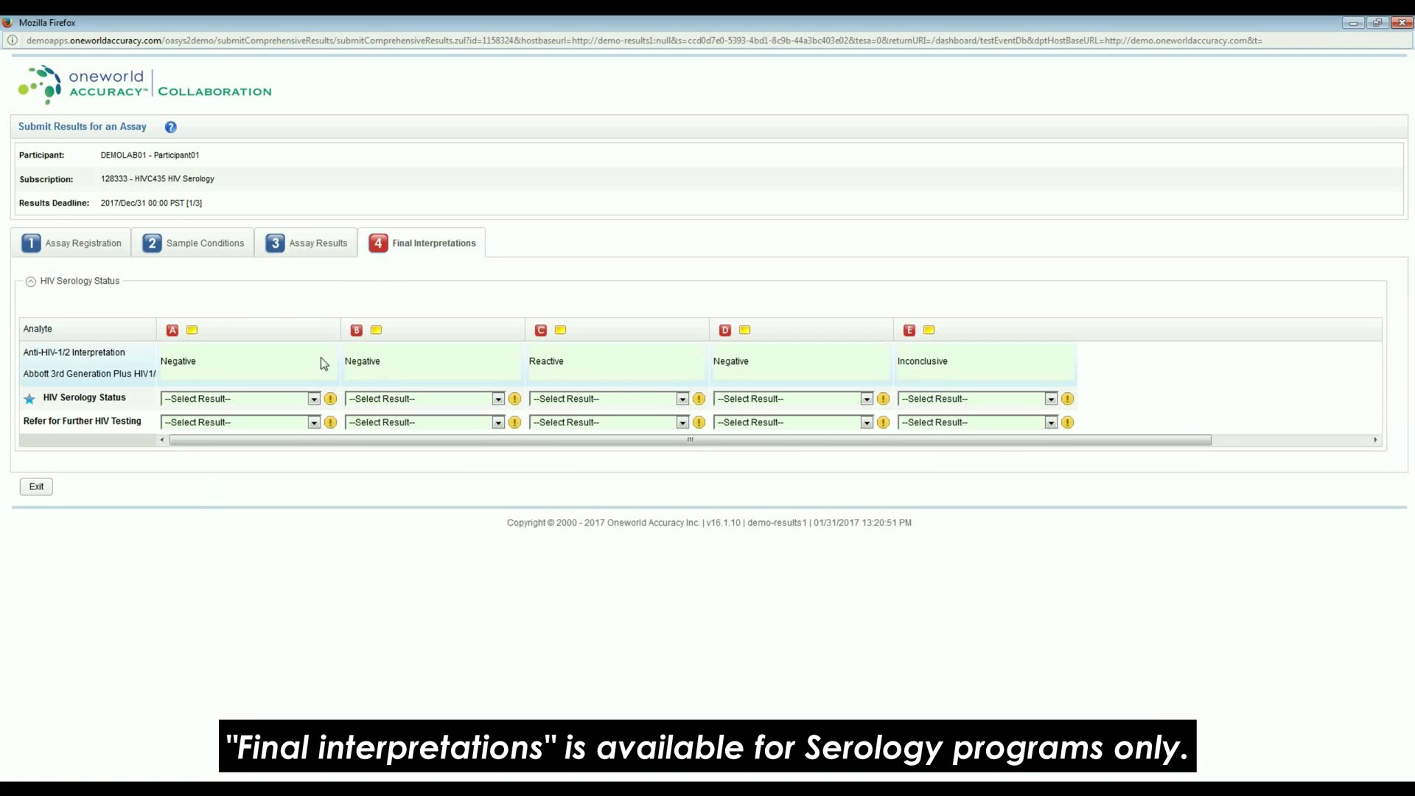
click(313, 399)
click(297, 432)
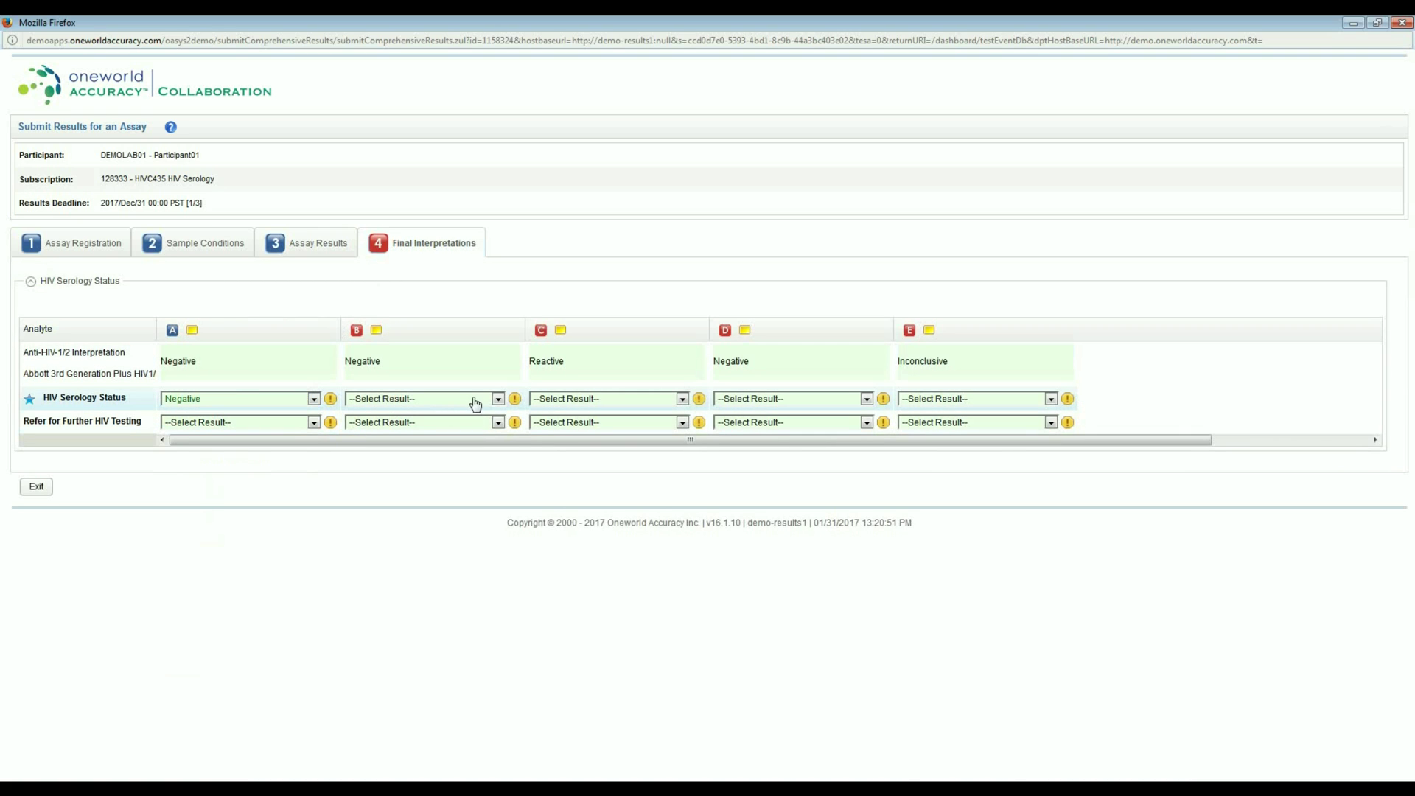
click(497, 399)
click(464, 447)
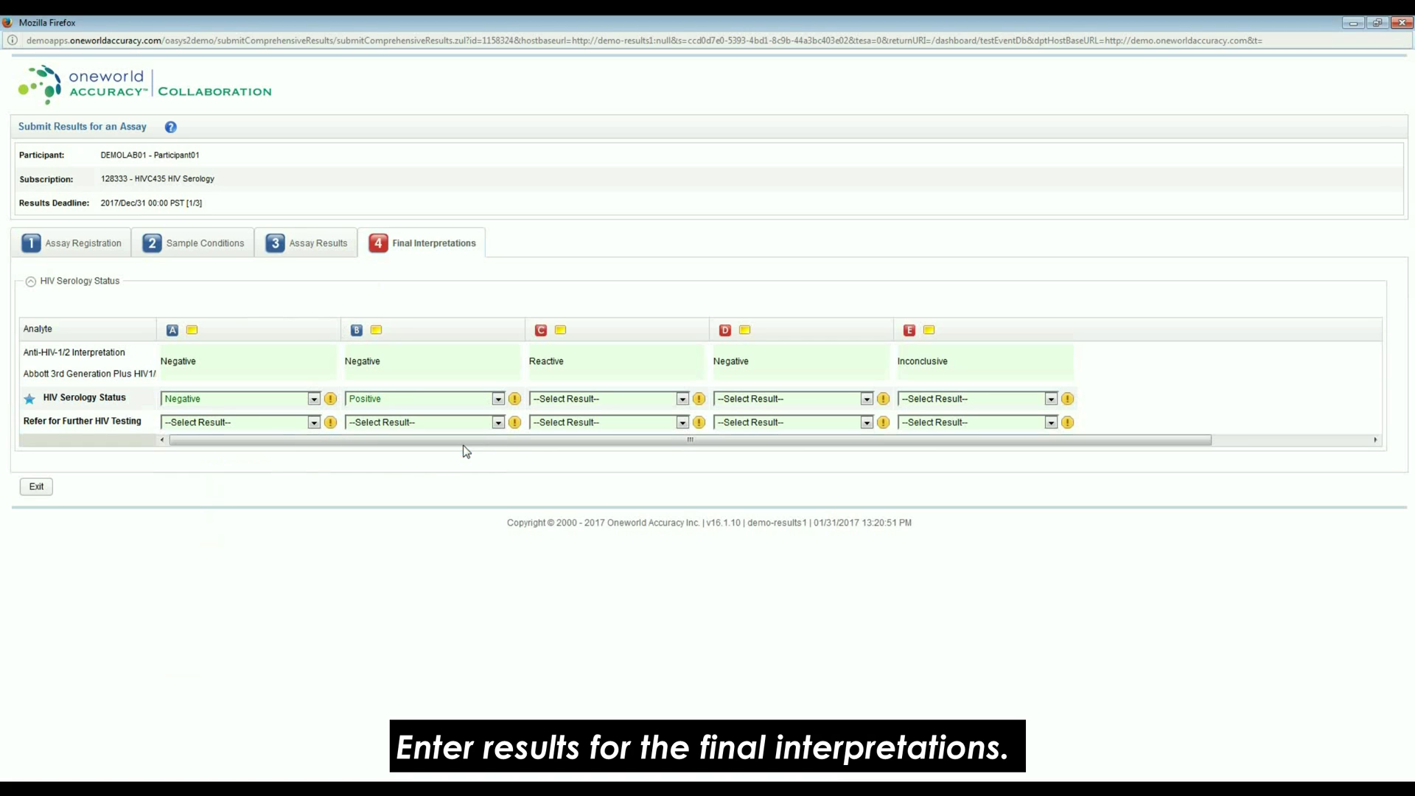
click(628, 404)
click(622, 430)
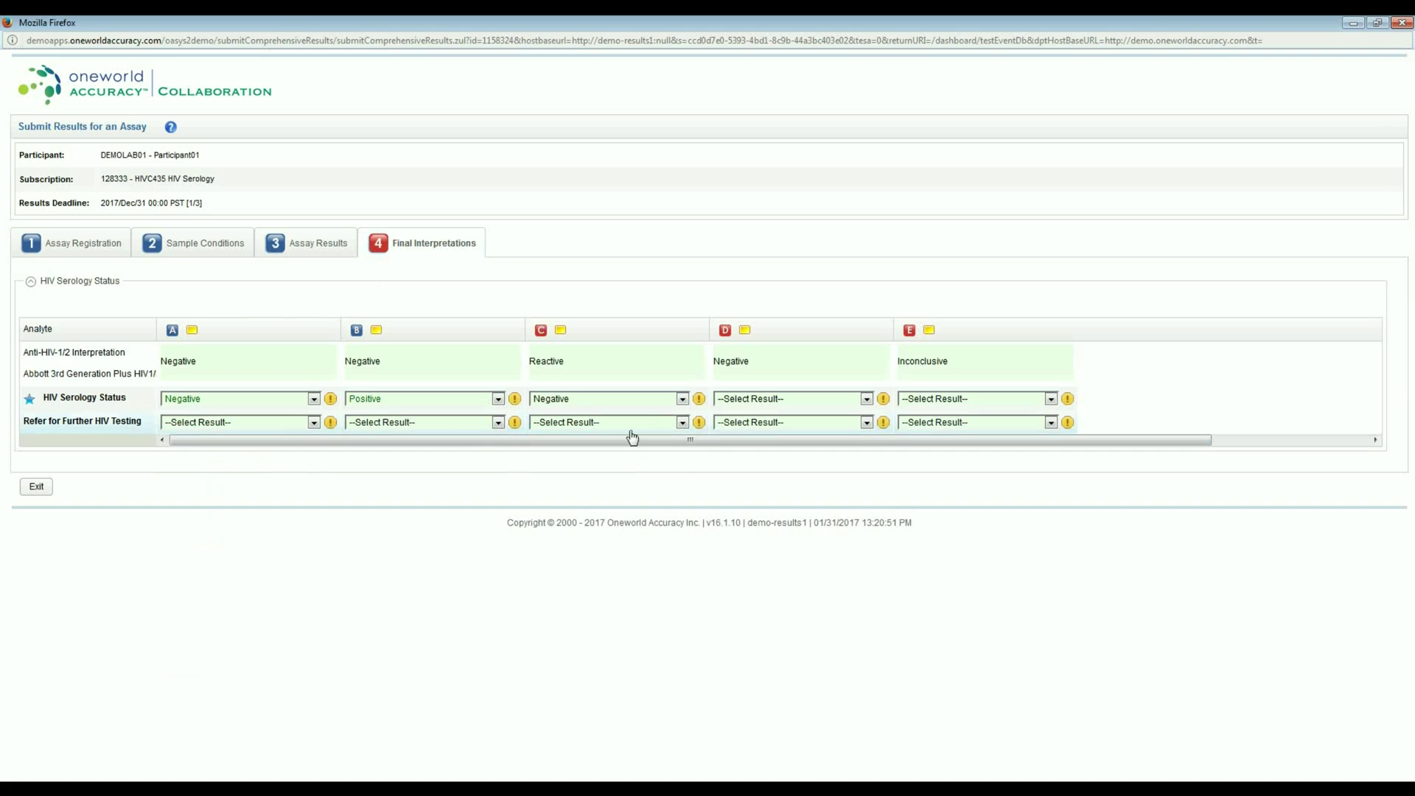
click(808, 407)
click(806, 446)
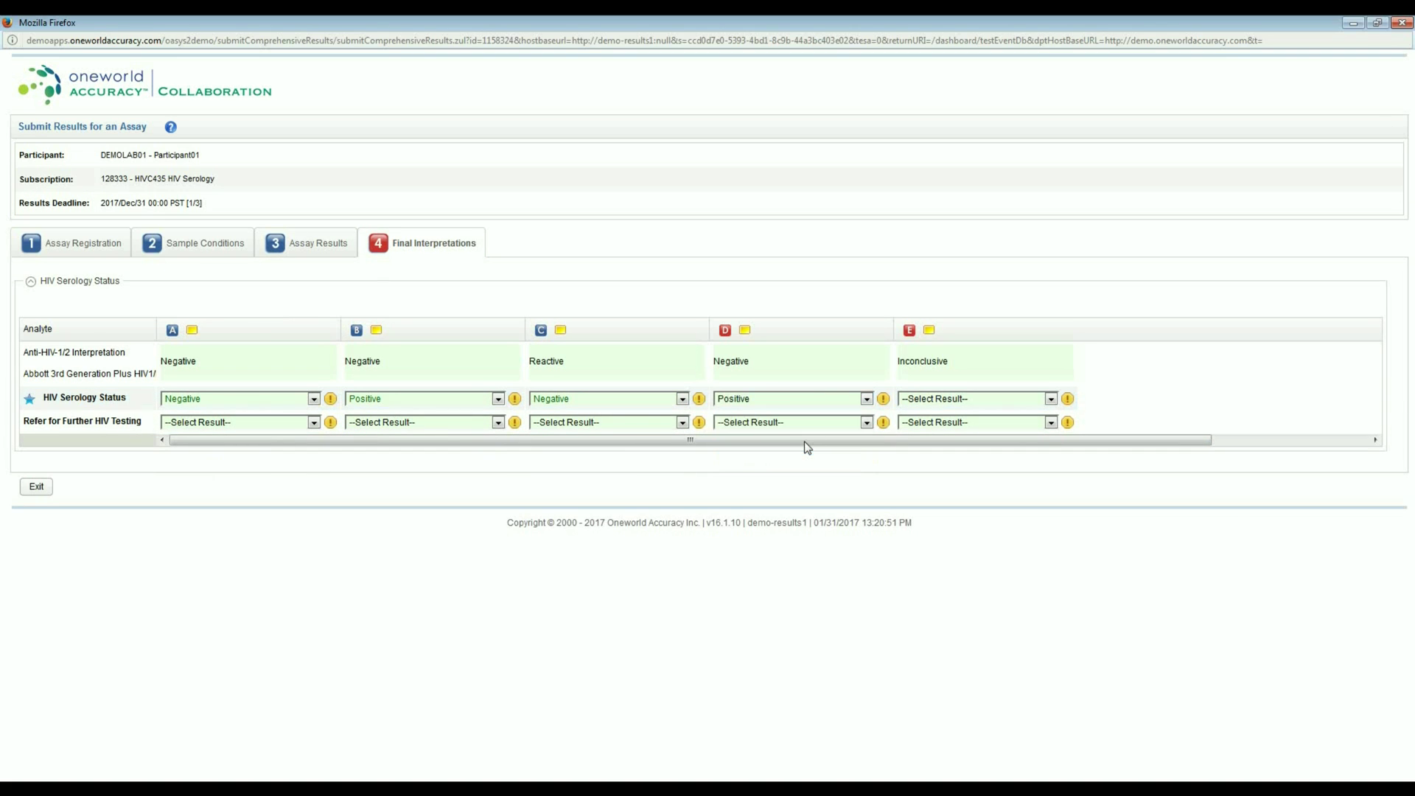
click(977, 405)
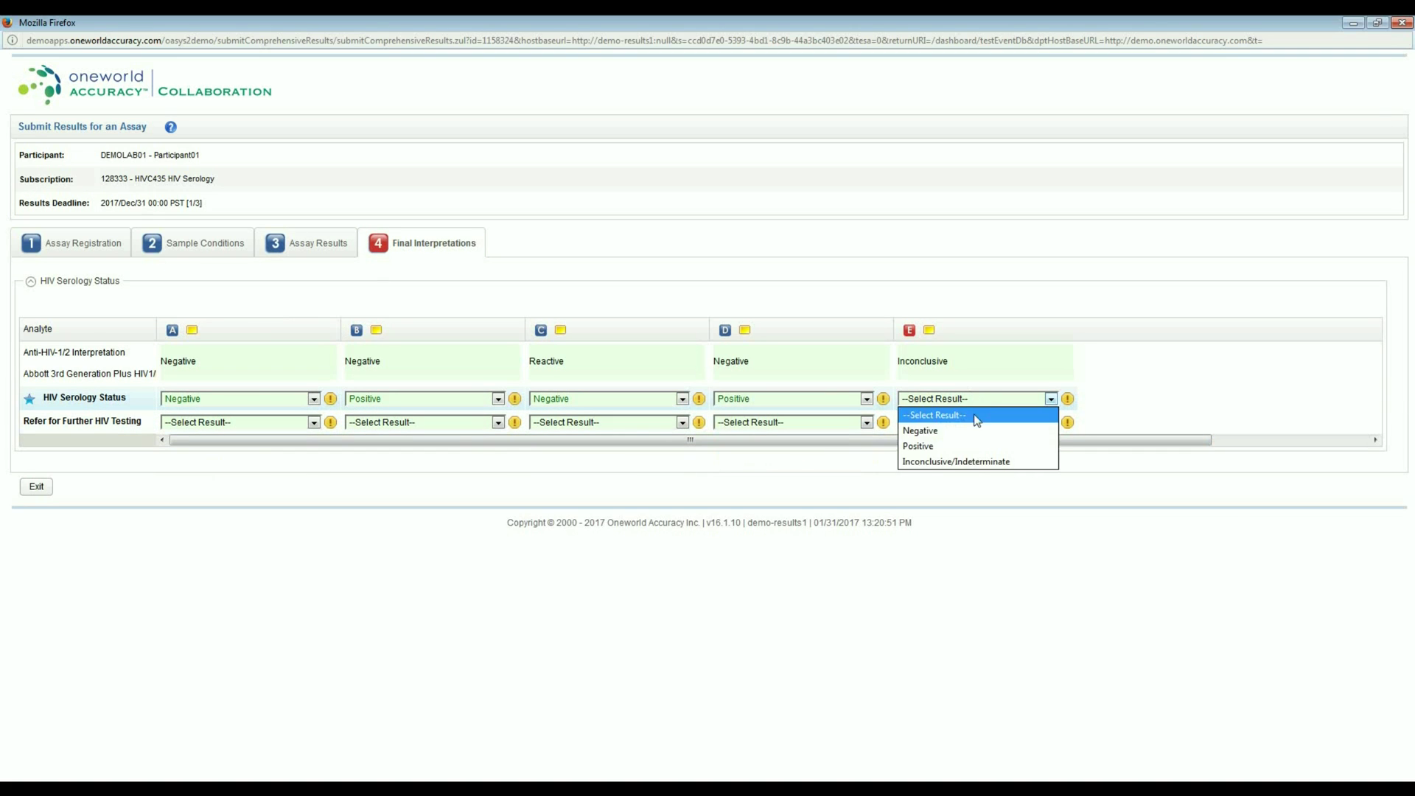
click(971, 461)
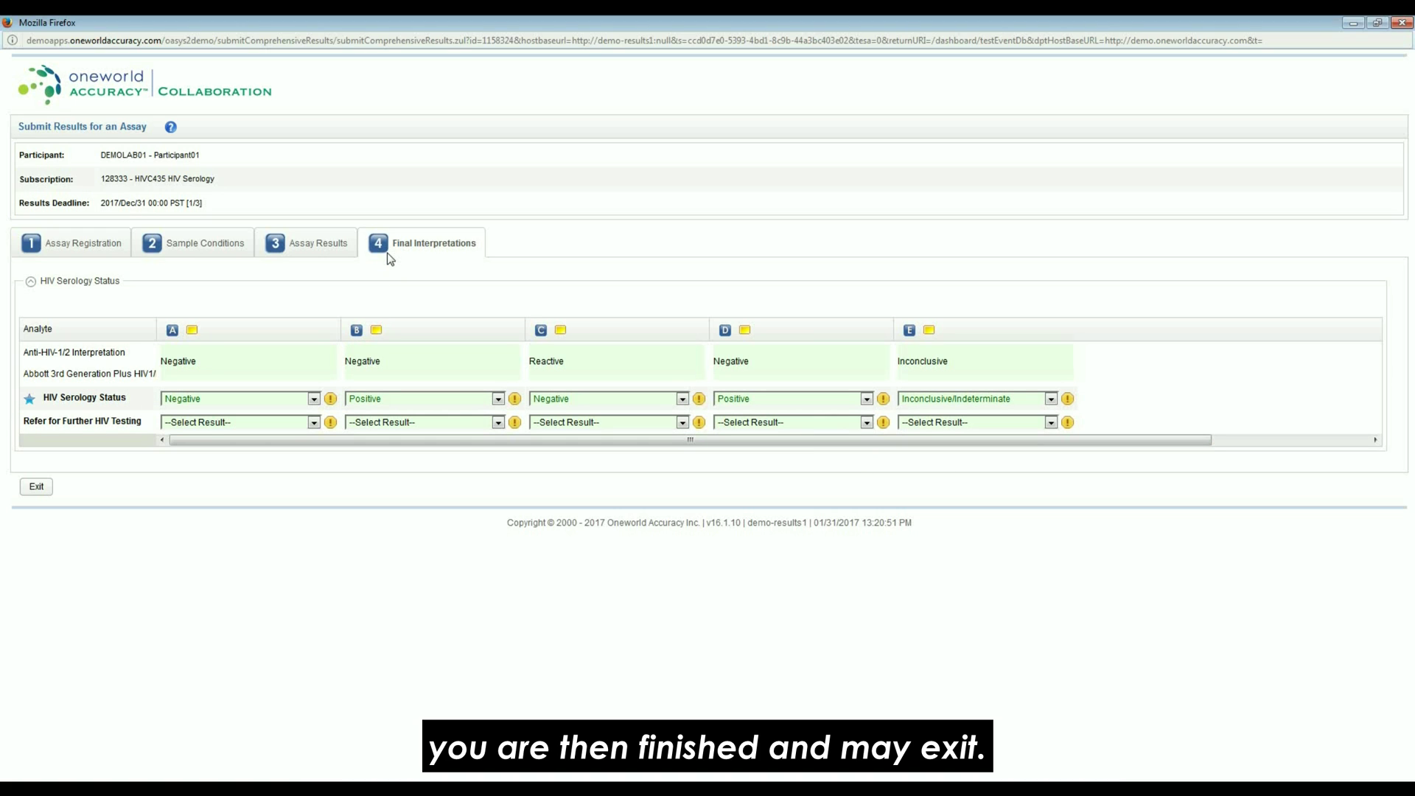
Exit the results page and confirm submission of the HIV Serology results
click(32, 488)
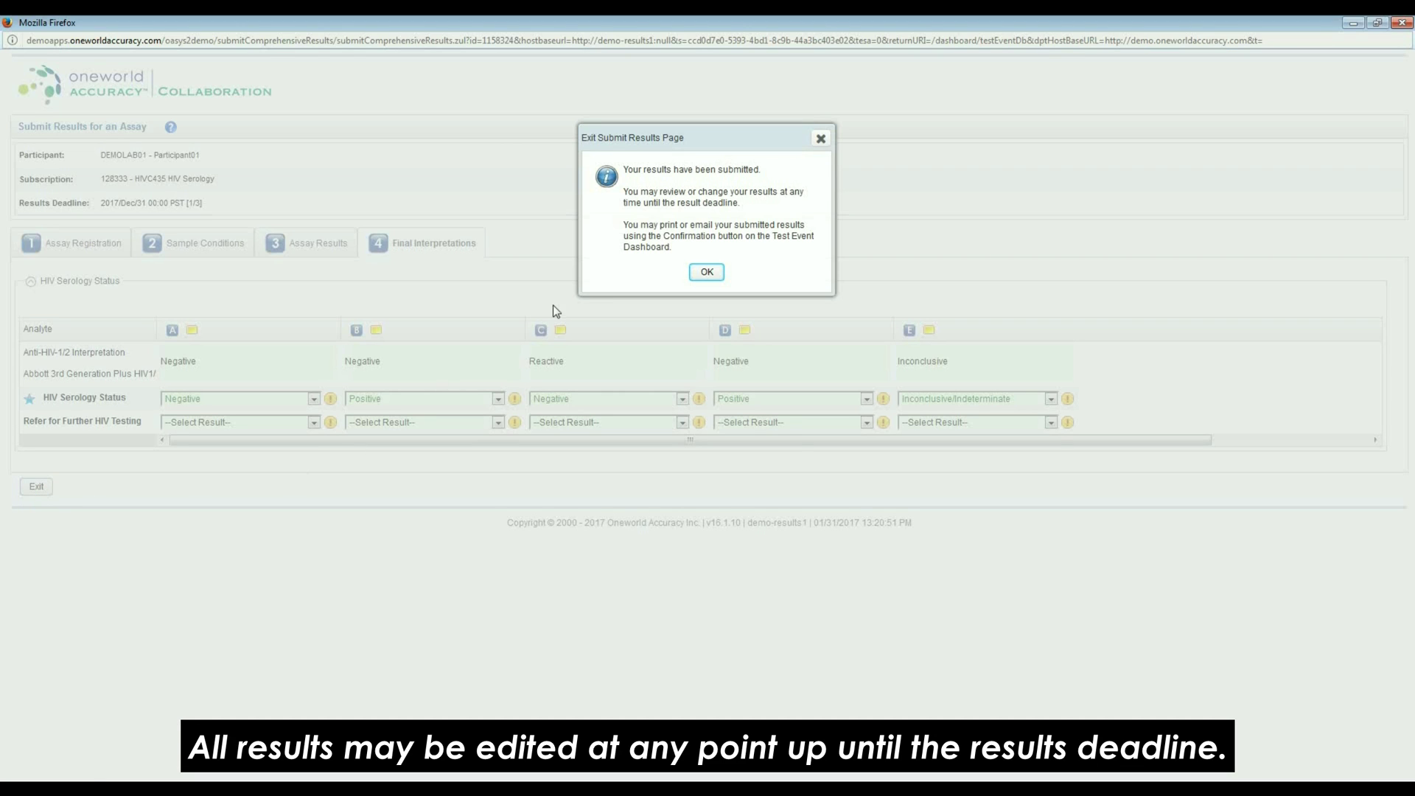
click(708, 273)
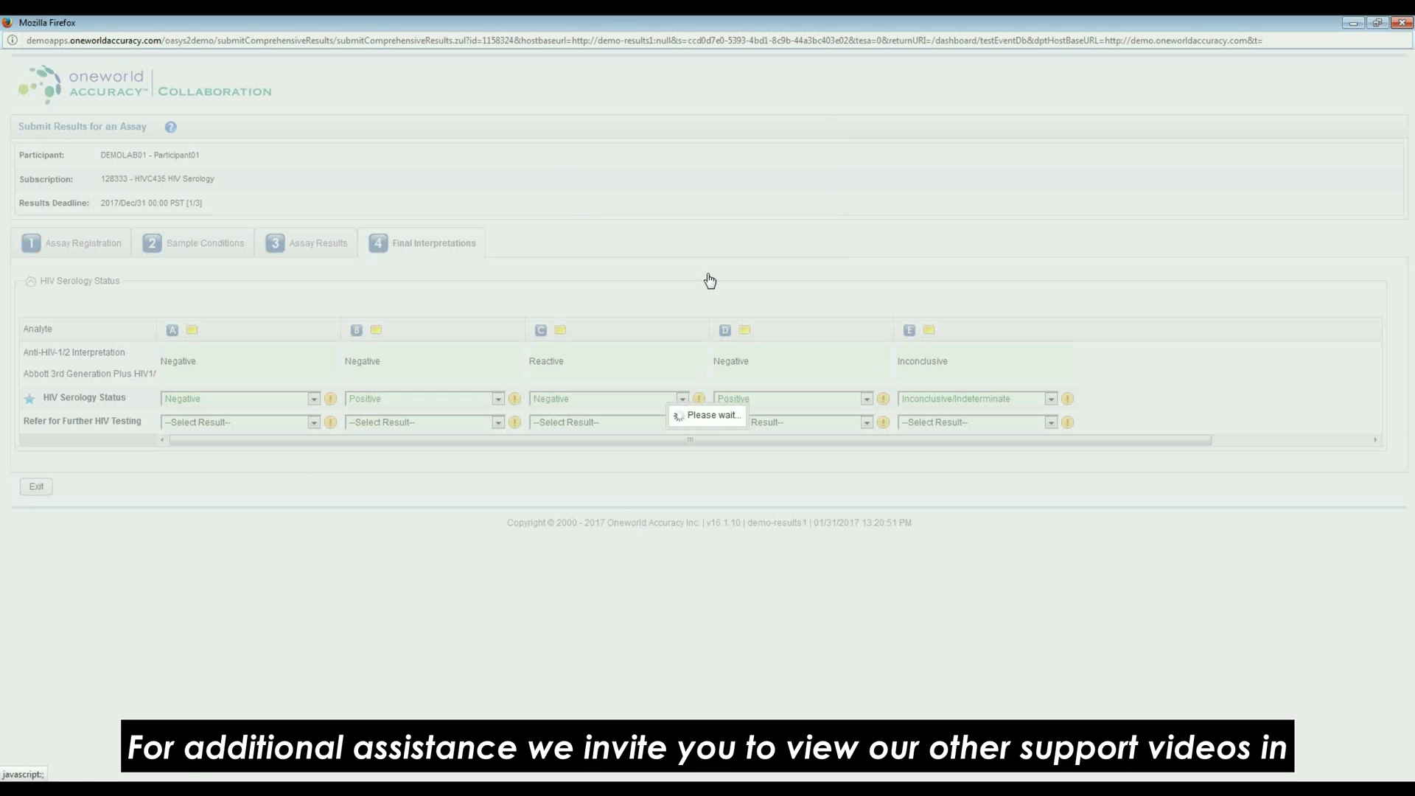